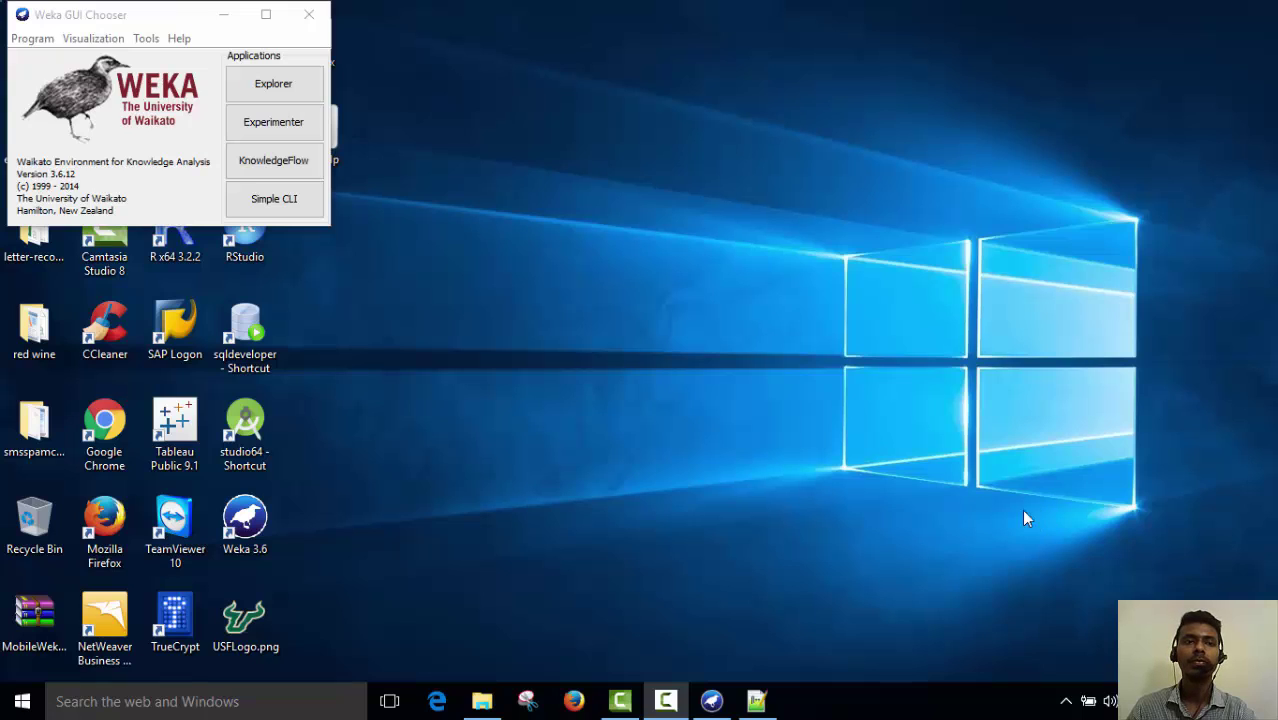
- Open a new Explorer and load vote-train.arff from the Weka folder
click(158, 24)
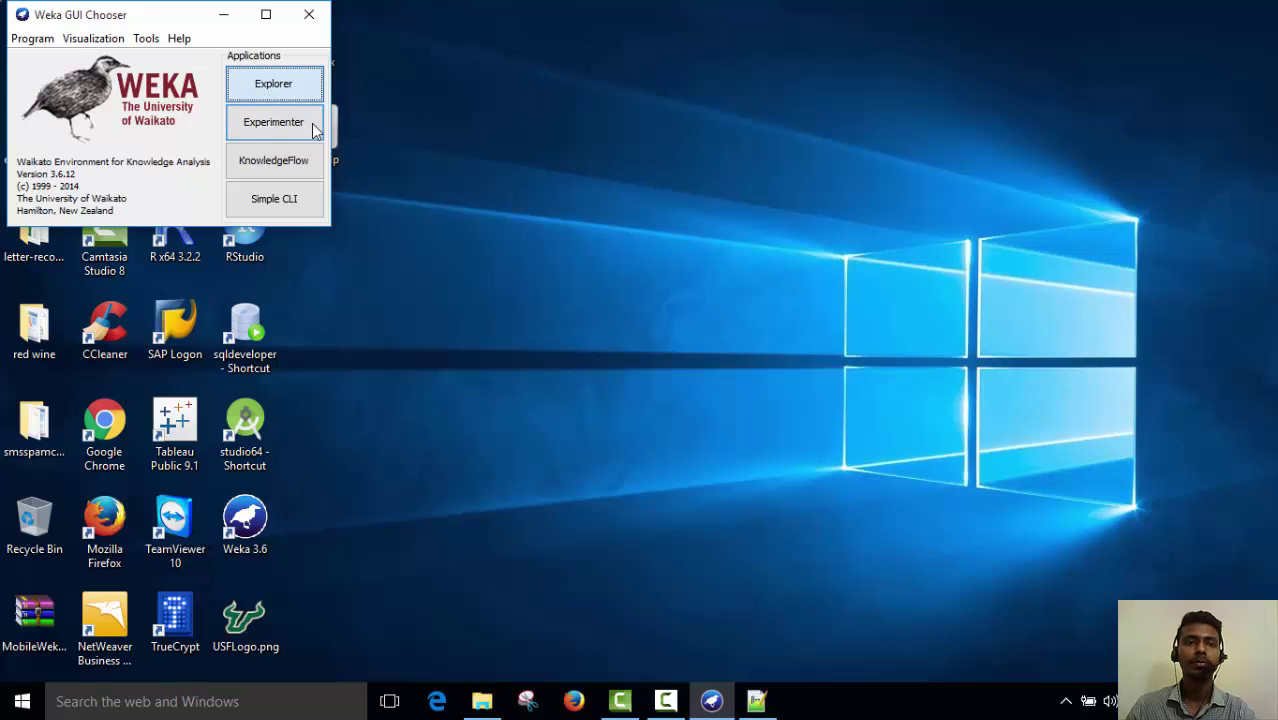
key(space)
click(86, 76)
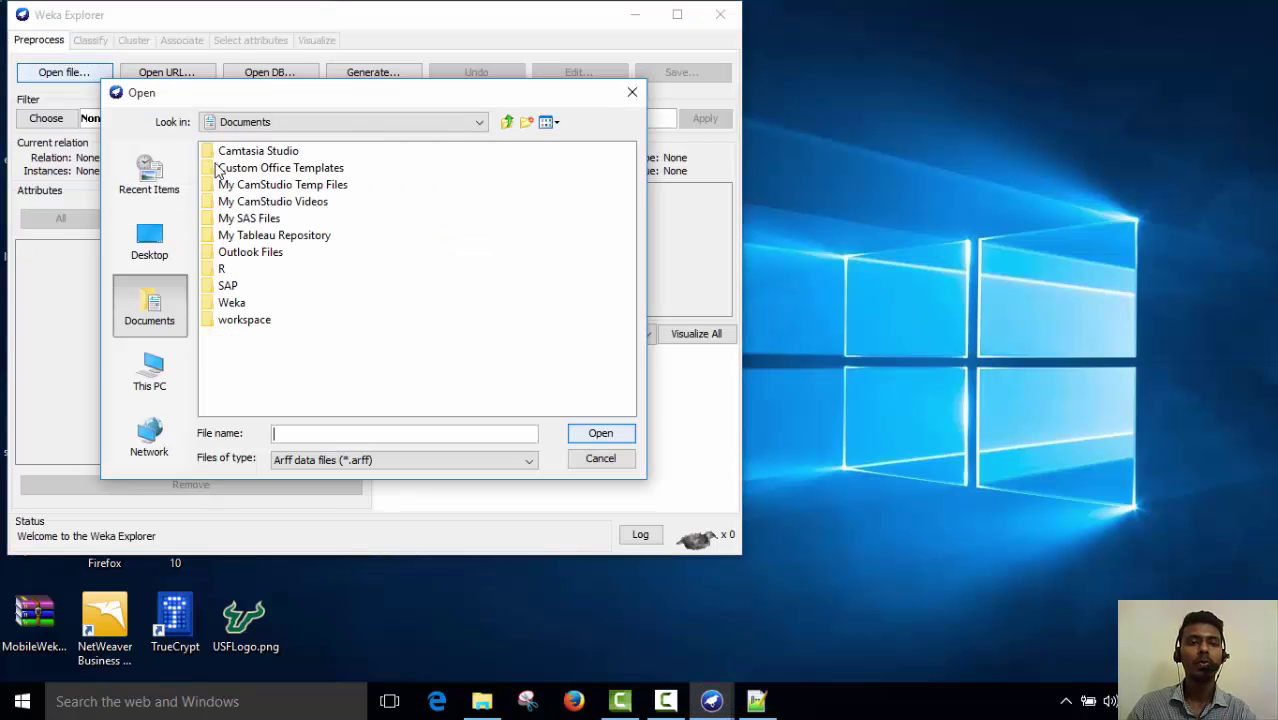
double_click(245, 302)
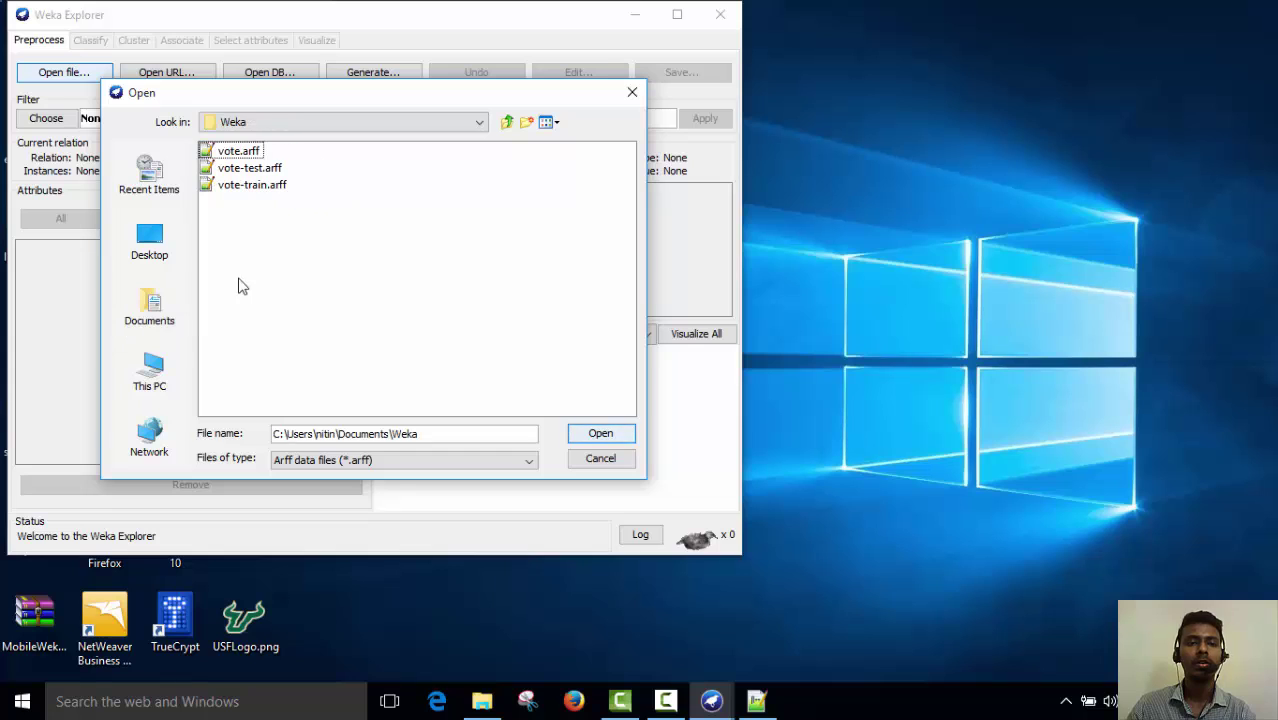
click(247, 186)
click(597, 435)
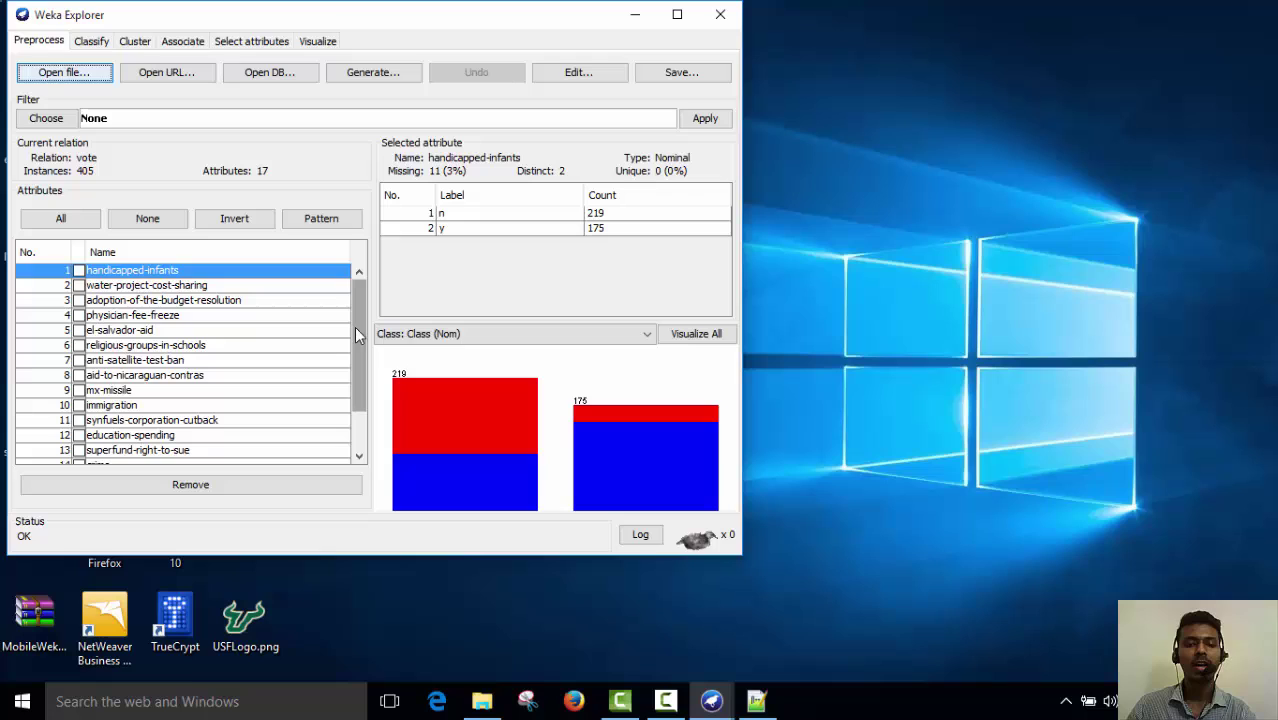
- Inspect the el-salvador-aid and immigration attribute values (immigration: n 201, y 198)
click(349, 330)
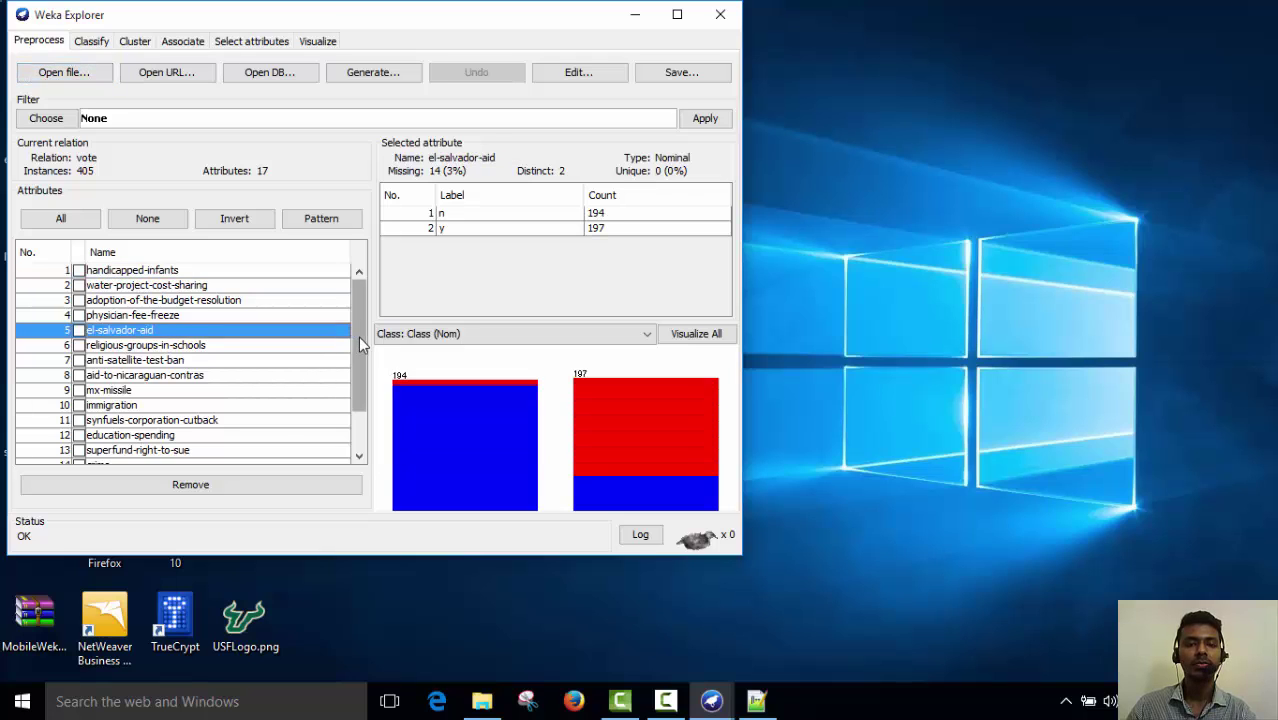
scroll(358, 336, down, 2)
click(238, 349)
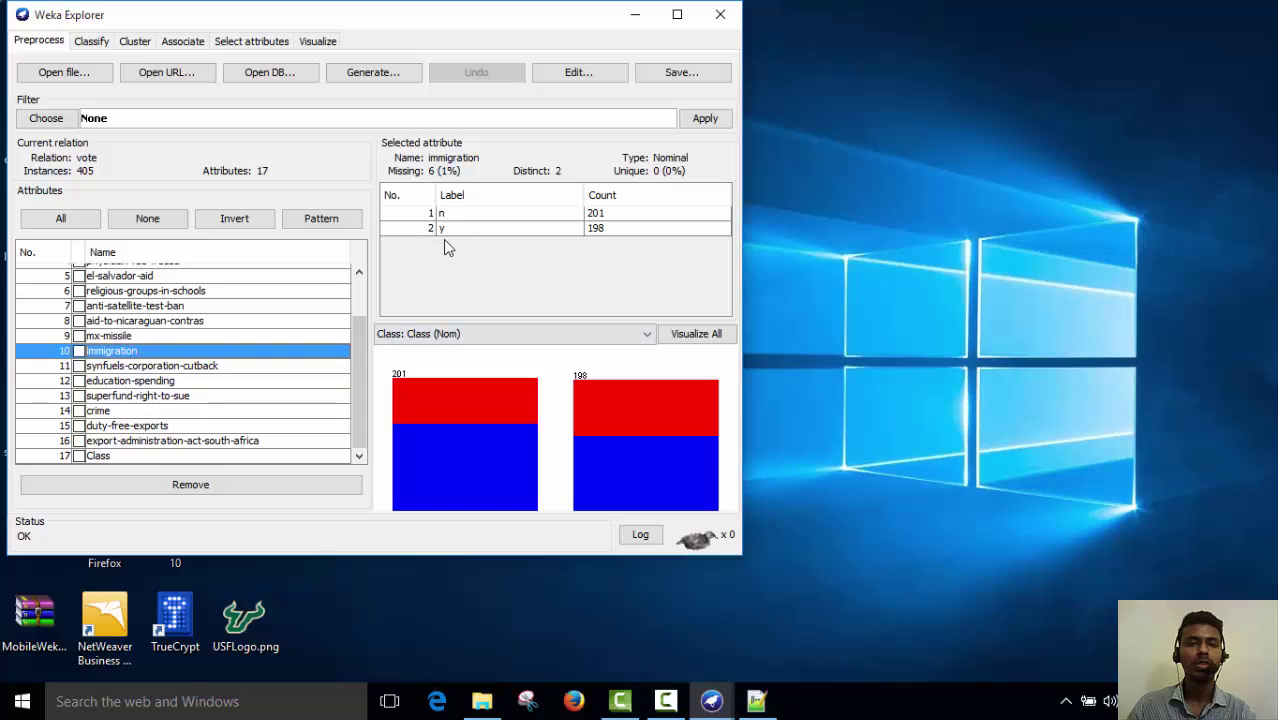
- Inspect the missing values in rows 3 and 18 of the vote data table without editing
click(578, 80)
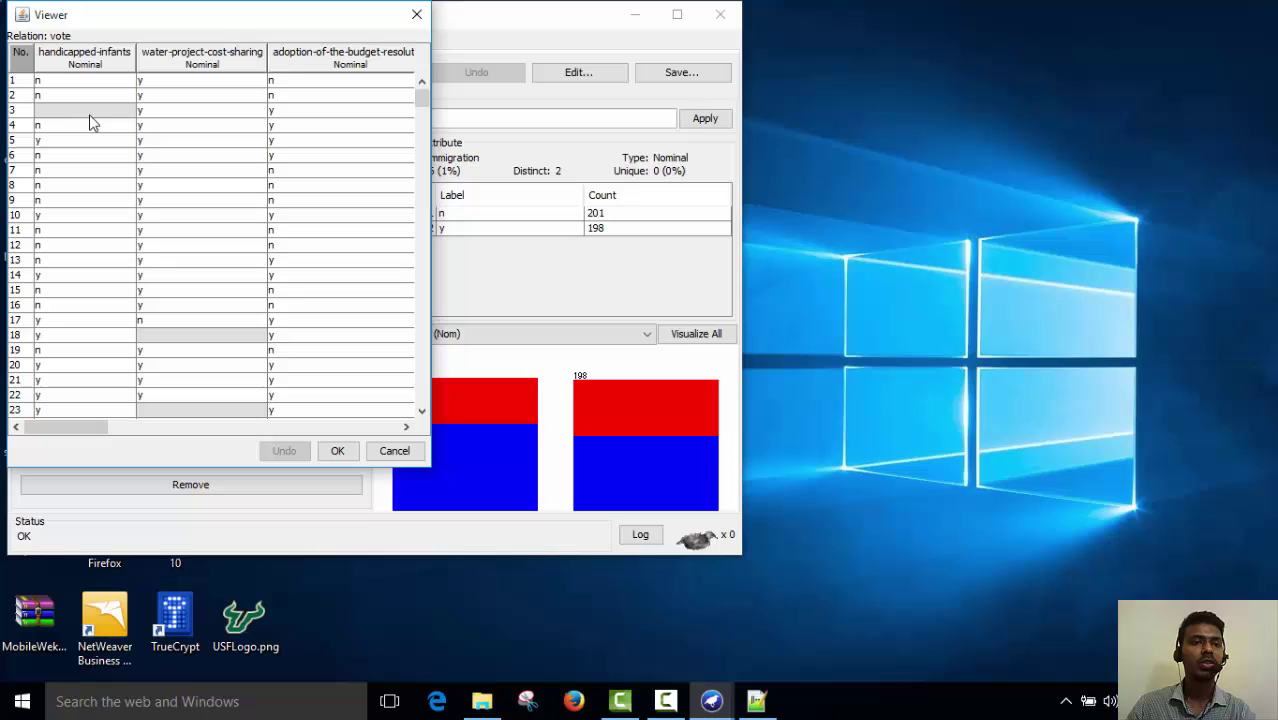
click(86, 112)
click(421, 97)
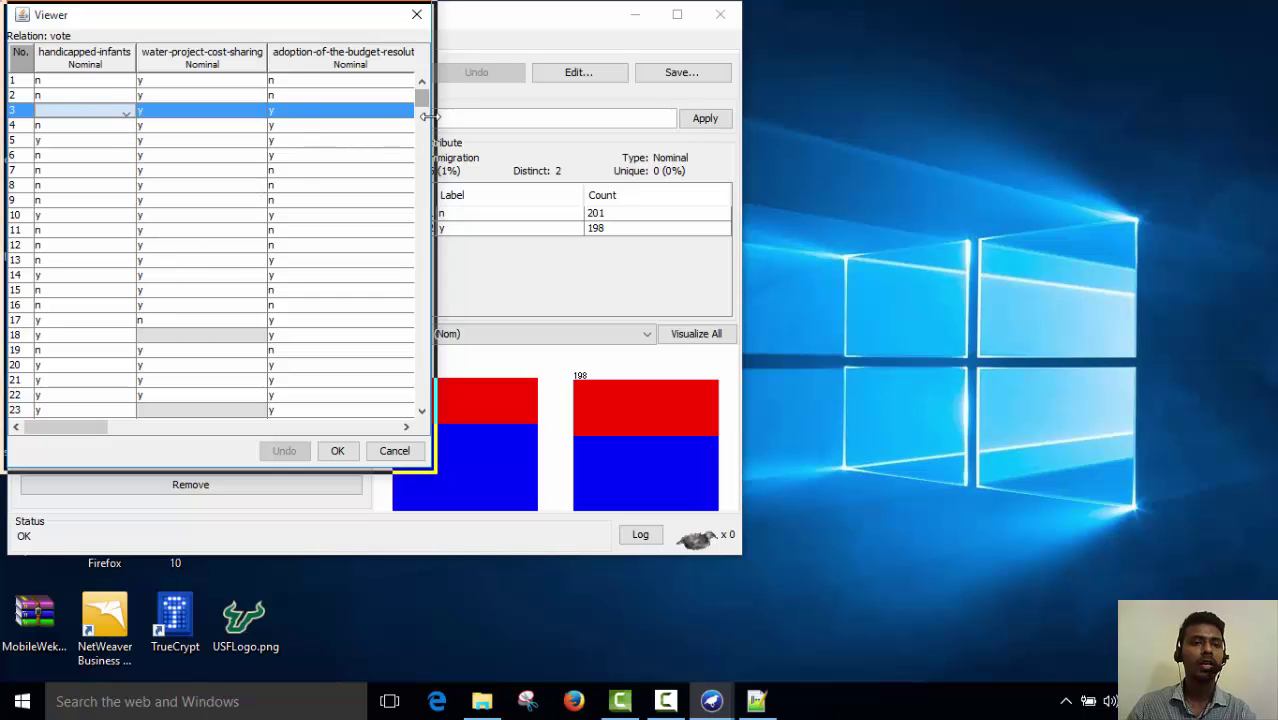
click(205, 335)
click(395, 455)
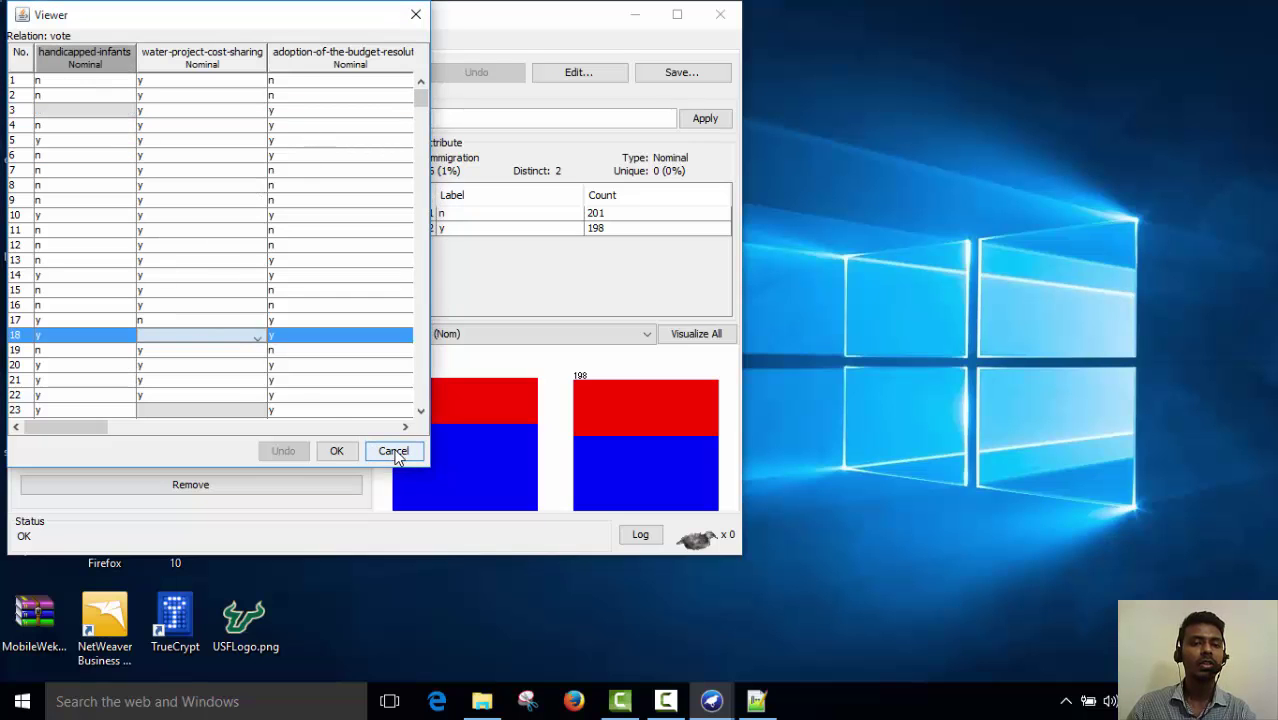
click(395, 451)
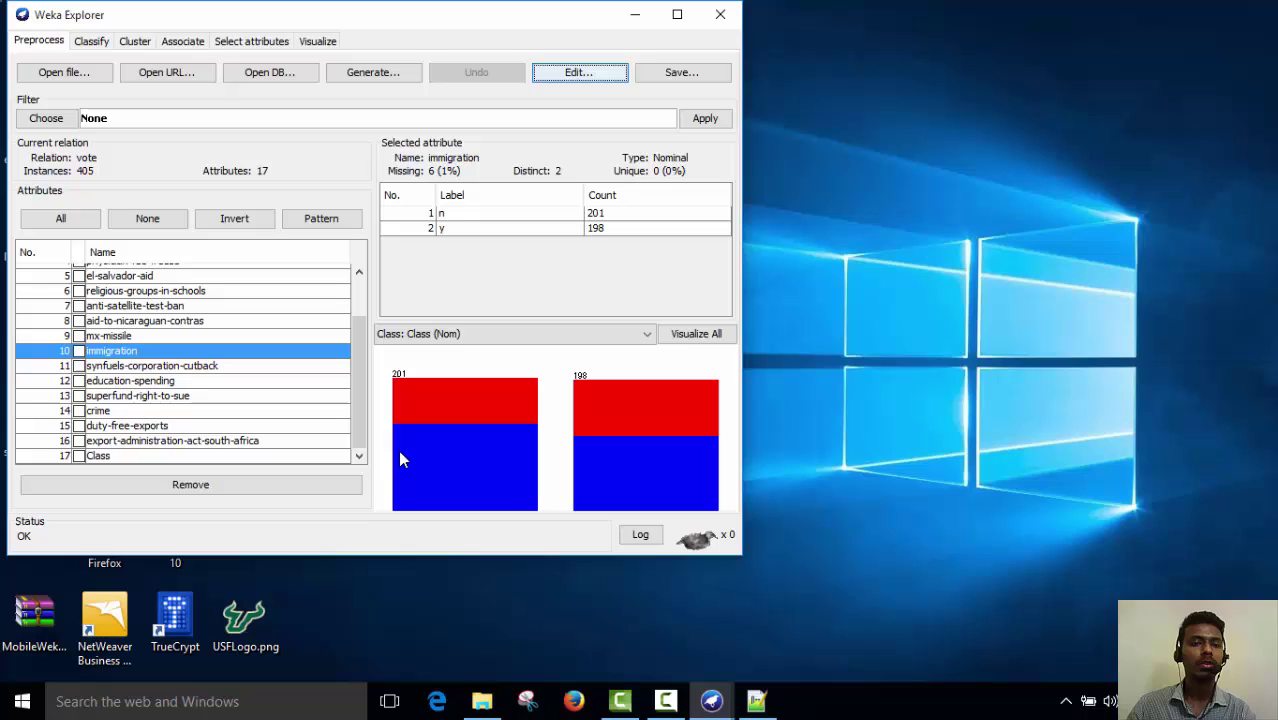
- Apply the unsupervised attribute ReplaceMissingValues filter to the vote data
click(46, 119)
click(26, 134)
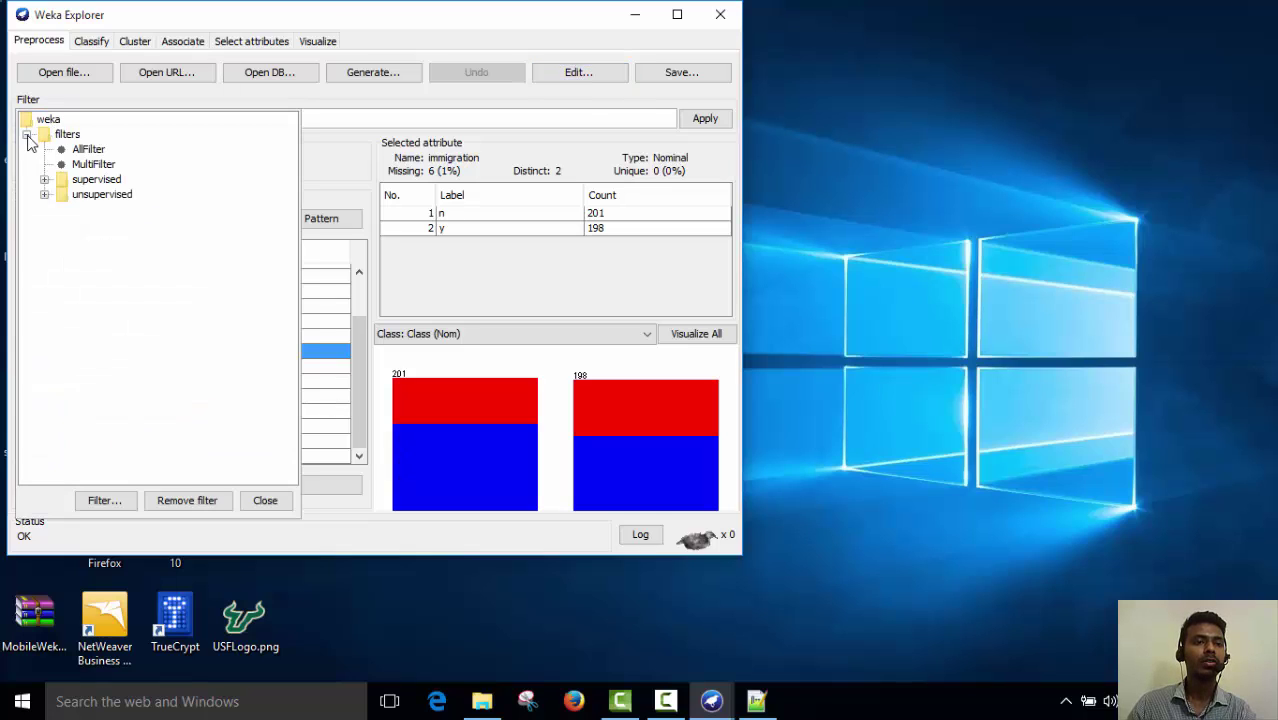
click(44, 195)
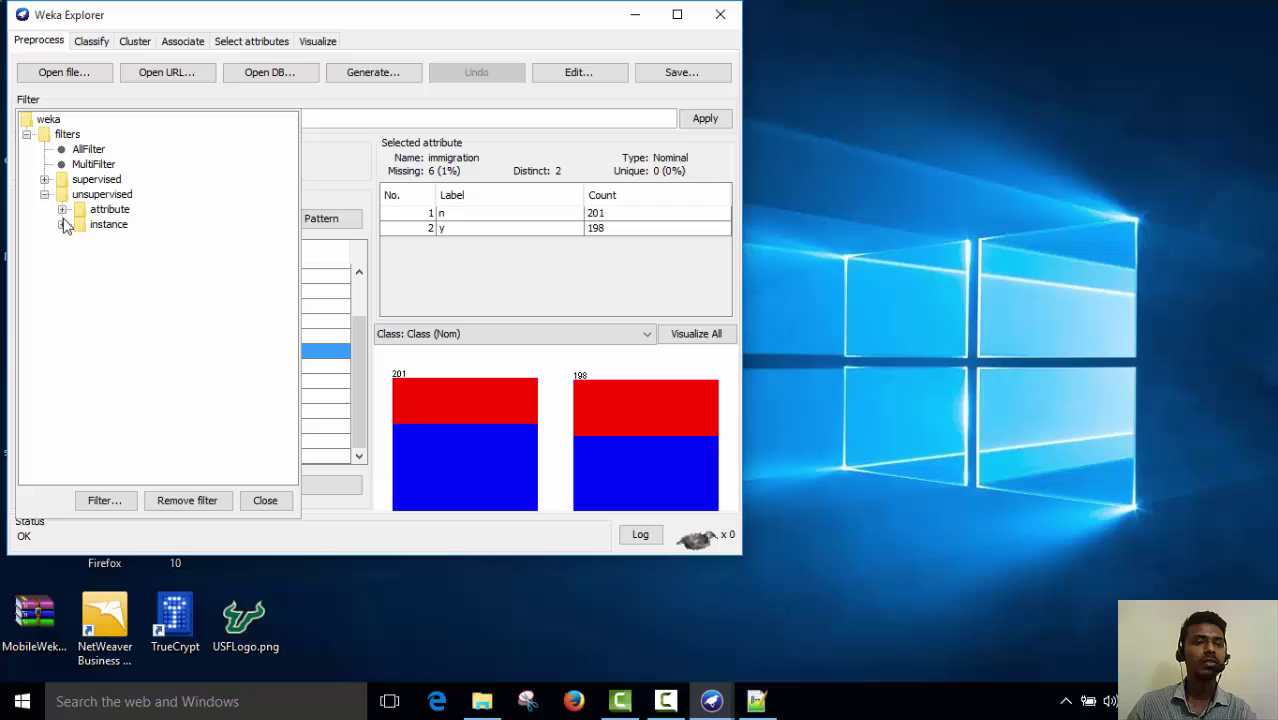
click(62, 210)
scroll(296, 242, down, 3)
scroll(292, 380, down, 6)
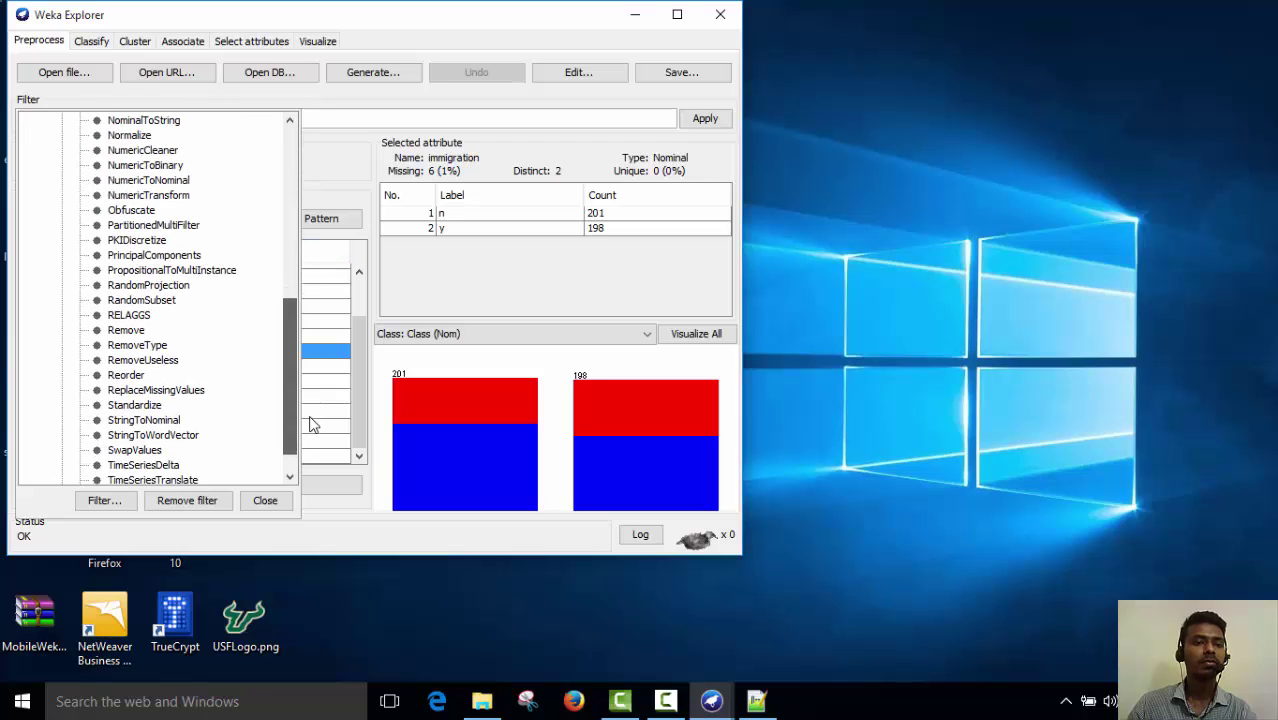
click(148, 393)
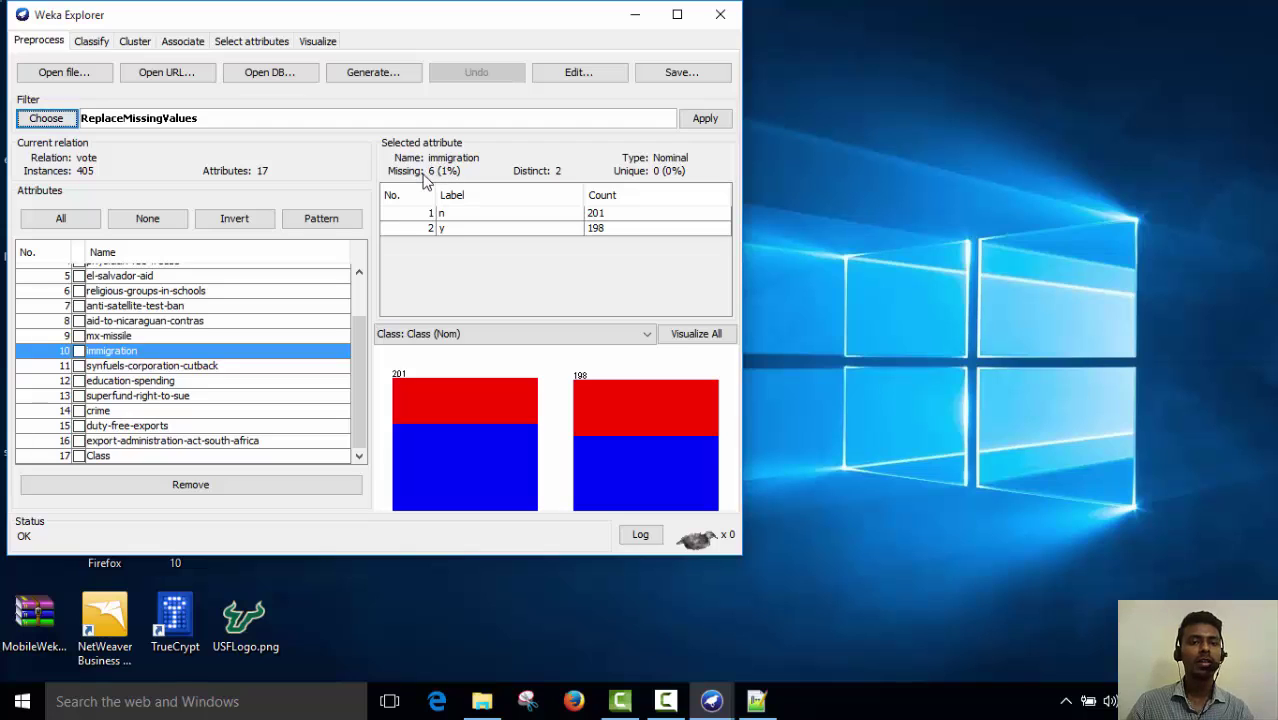
click(138, 342)
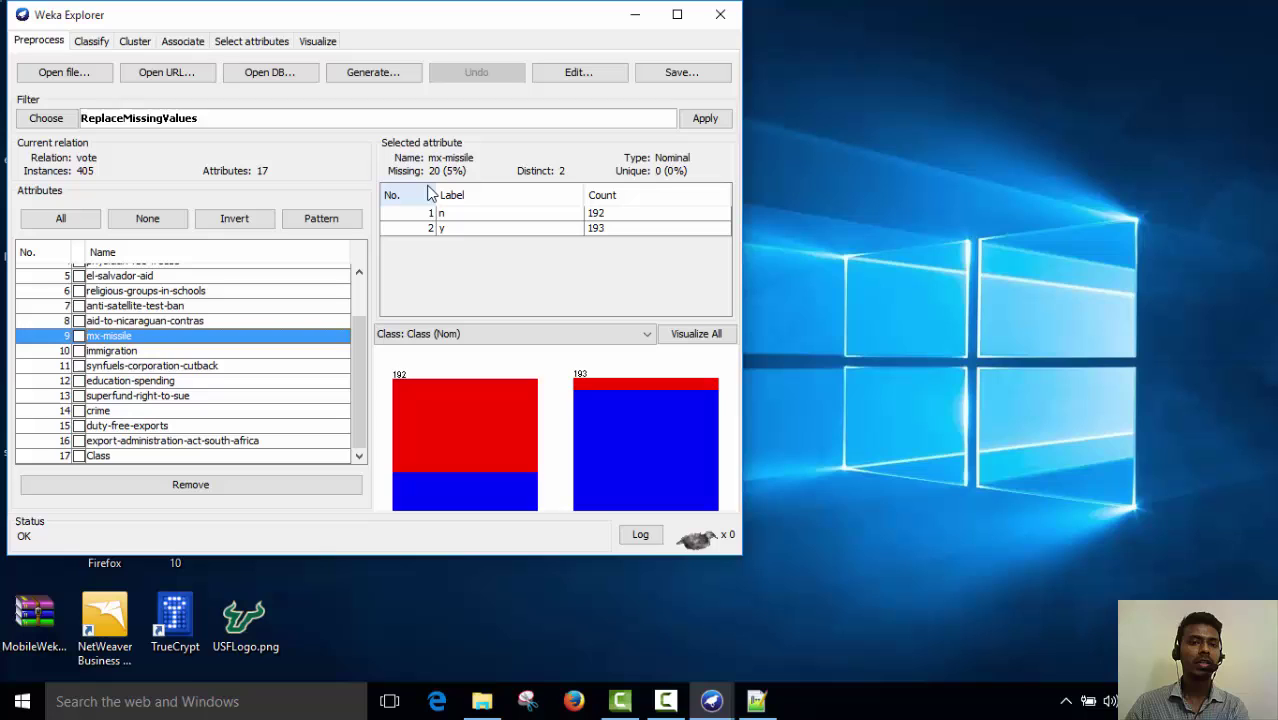
click(128, 322)
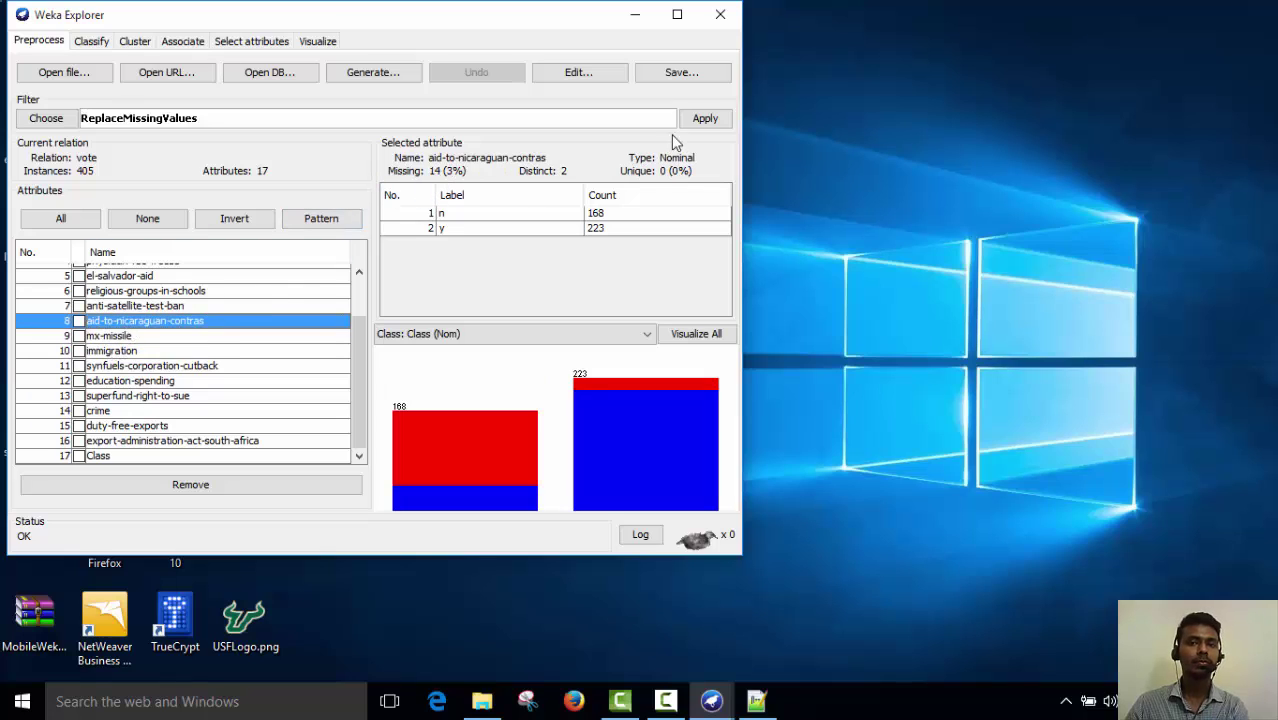
click(700, 120)
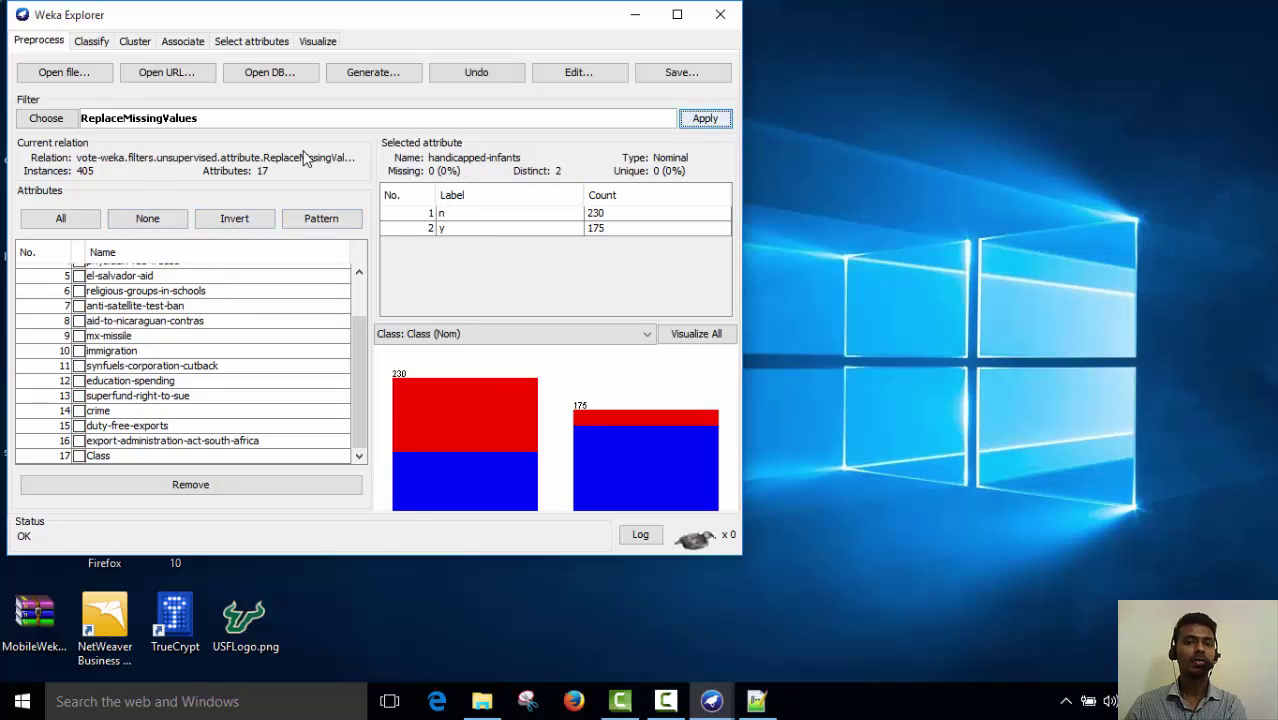
- Recheck the filtered data table to confirm no blanks remain
click(572, 76)
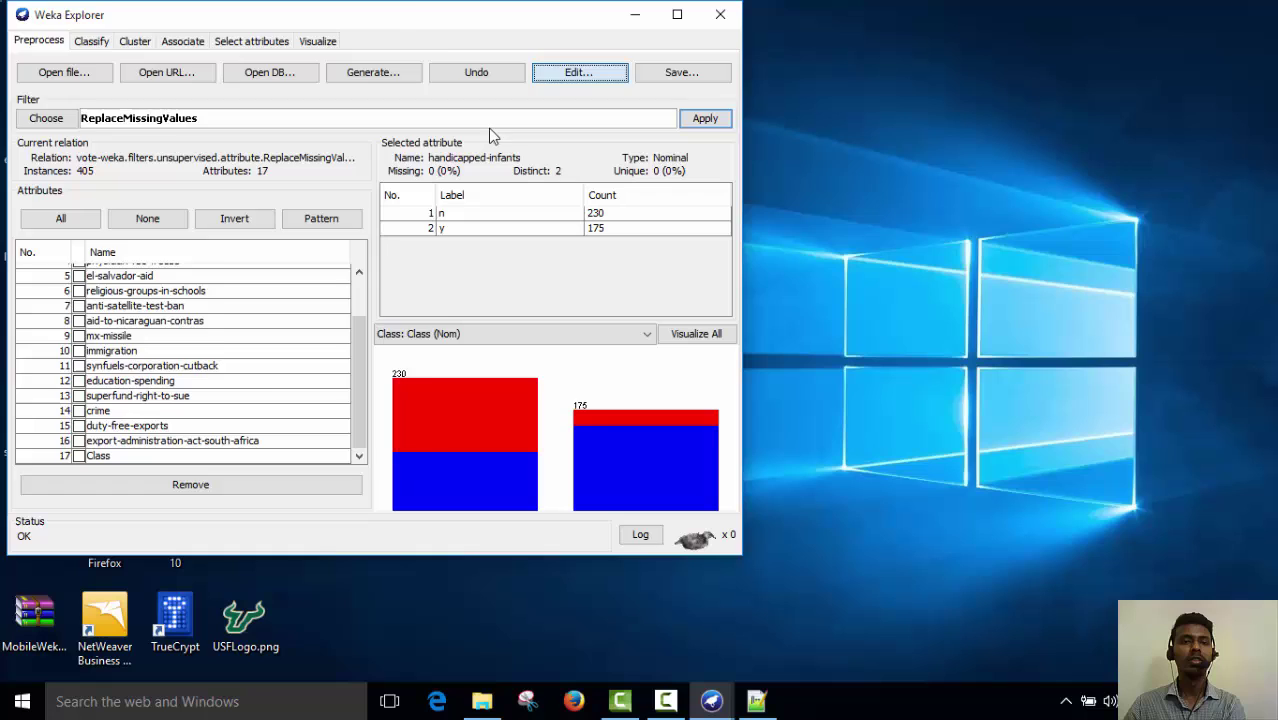
scroll(170, 276, down, 8)
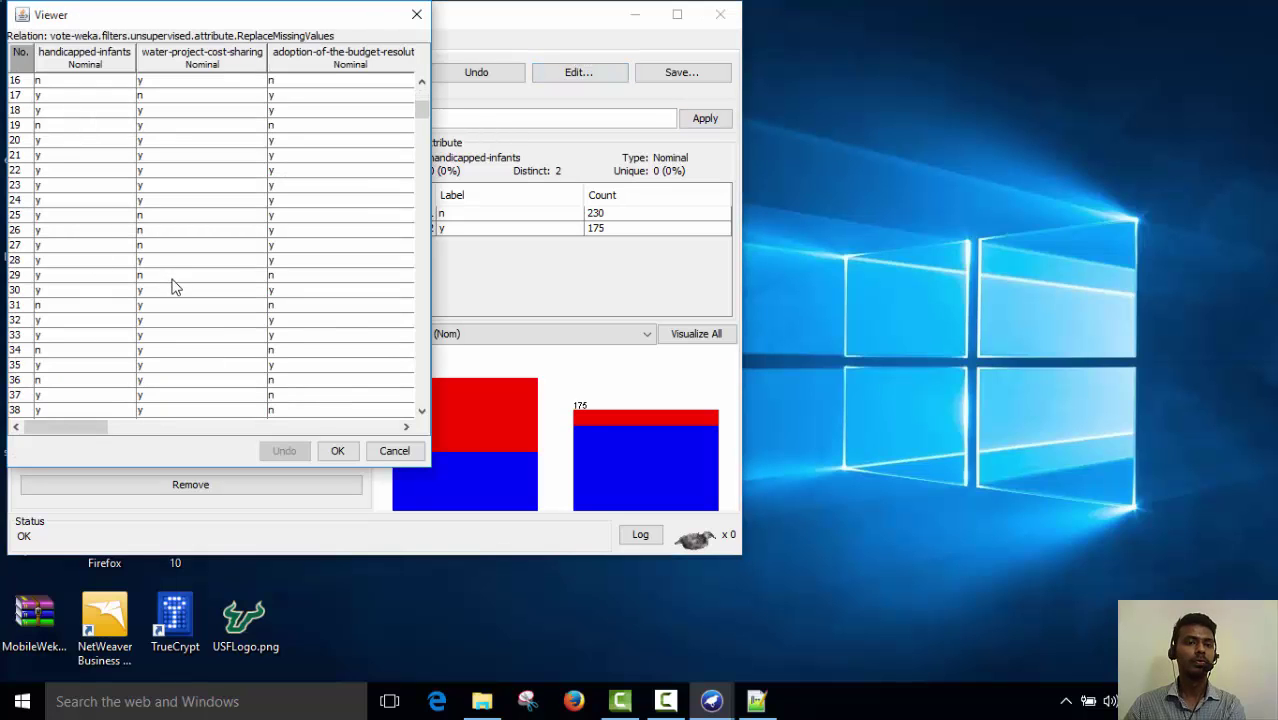
click(404, 455)
- Choose the J48 tree classifier on the Classify panel
click(90, 42)
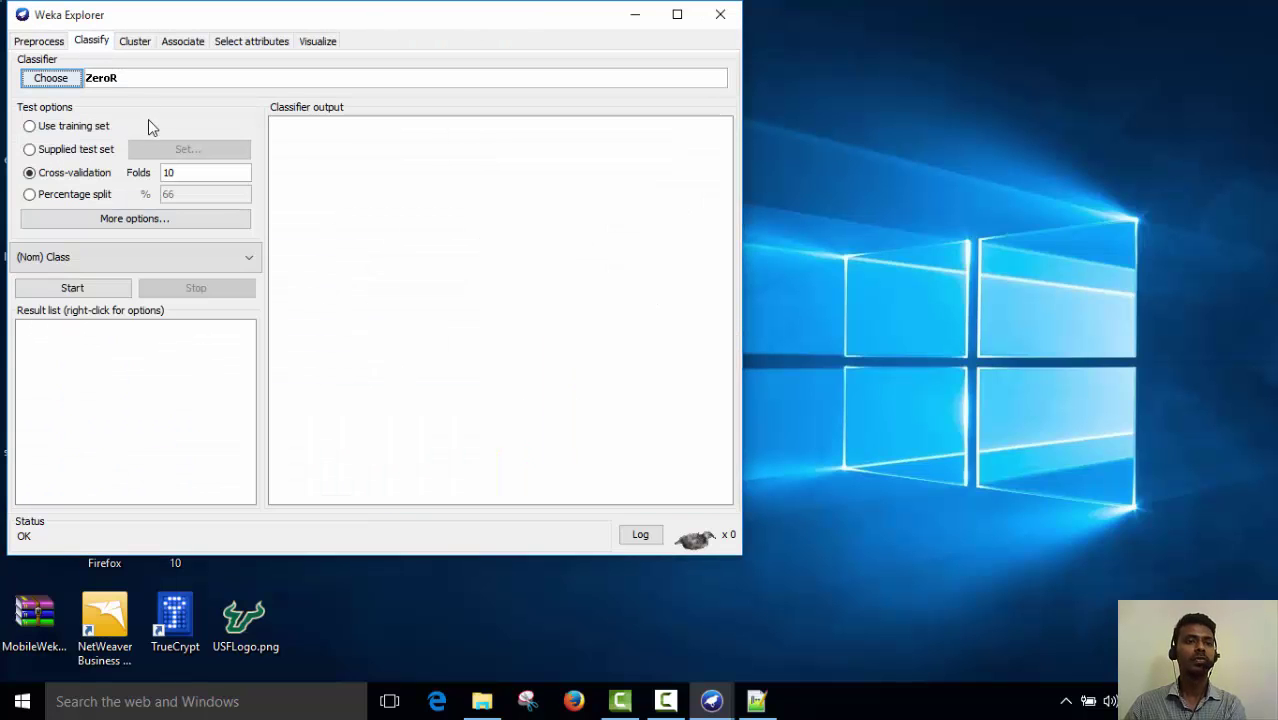
click(50, 78)
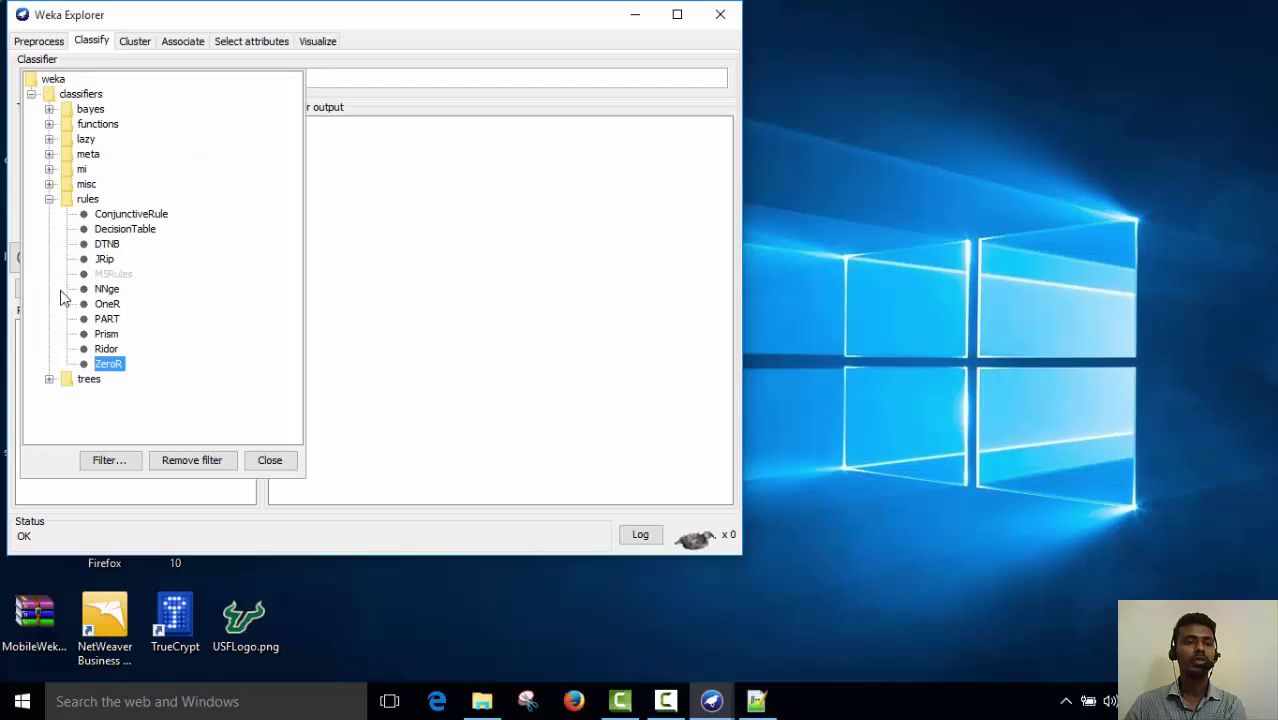
click(49, 199)
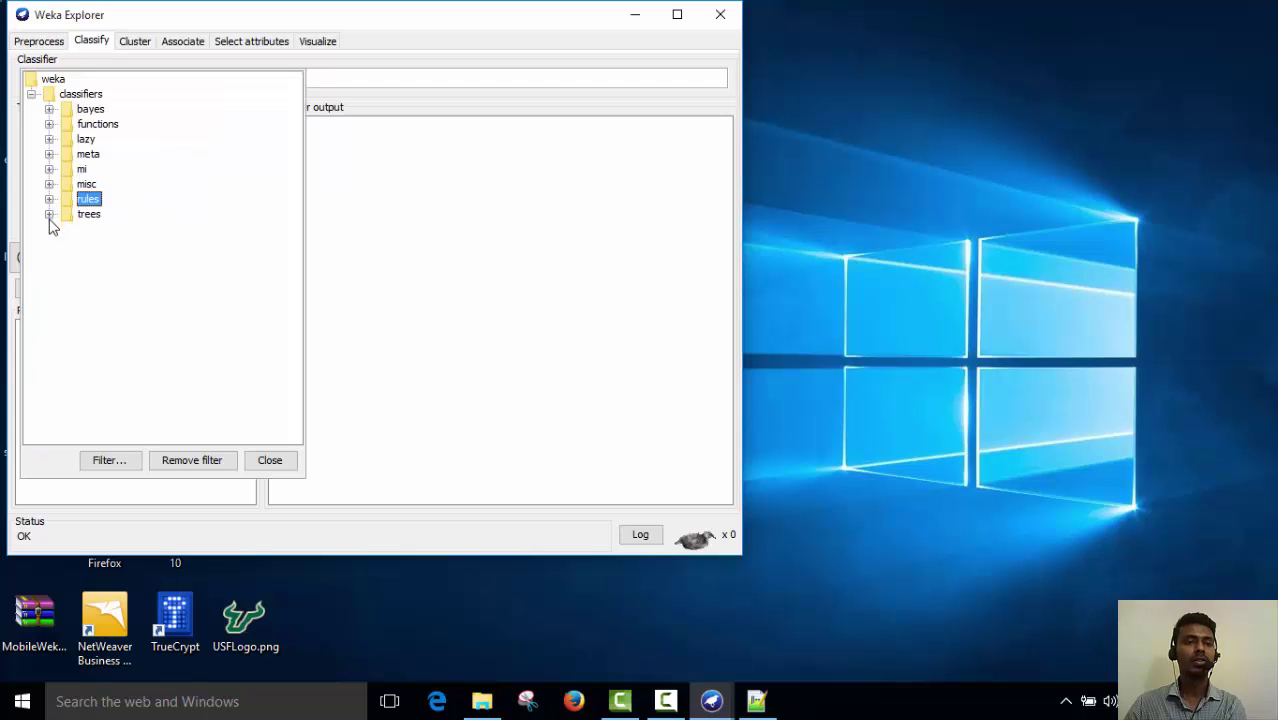
click(49, 214)
click(102, 305)
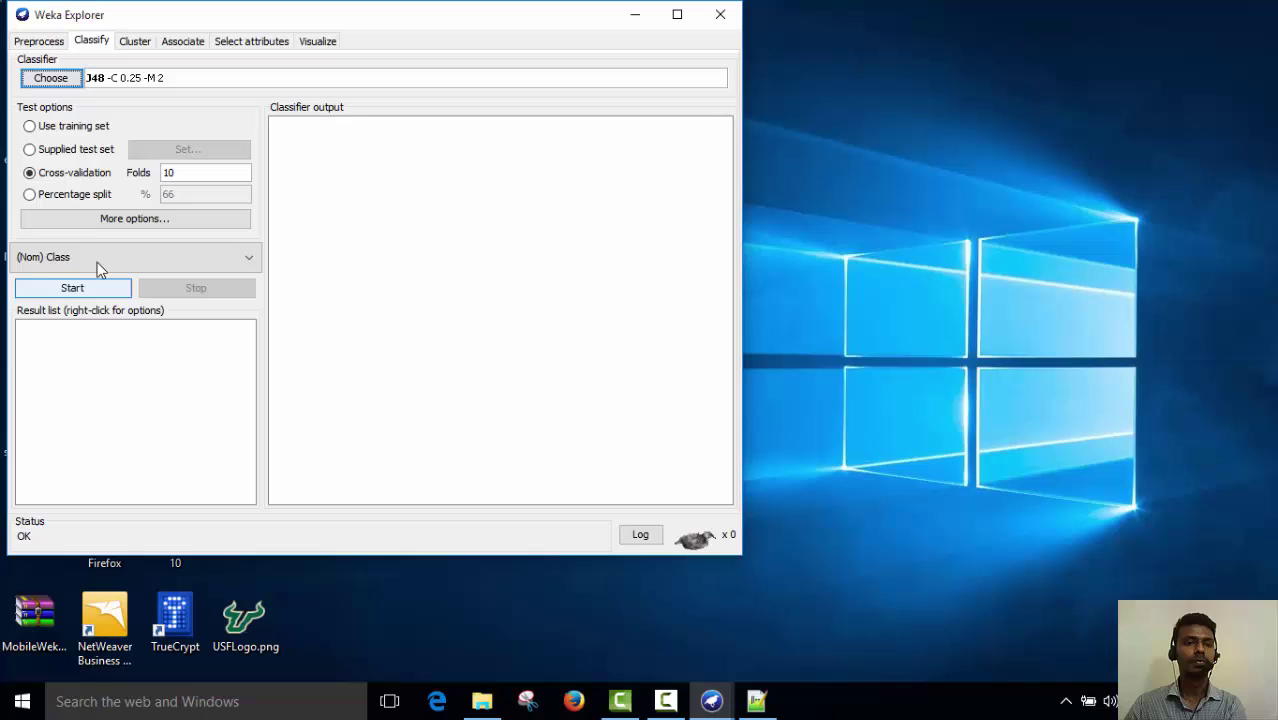
- Use a percentage split test option with 70% for training
click(32, 198)
double_click(205, 194)
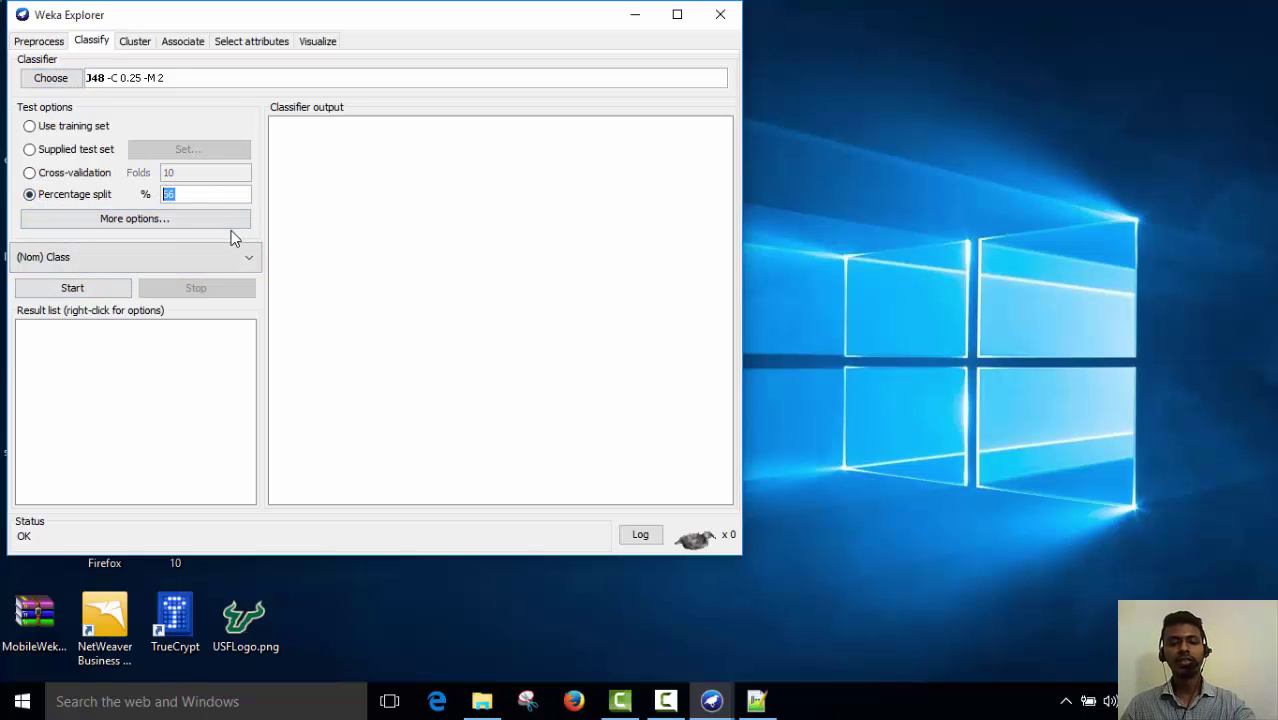
text(70)
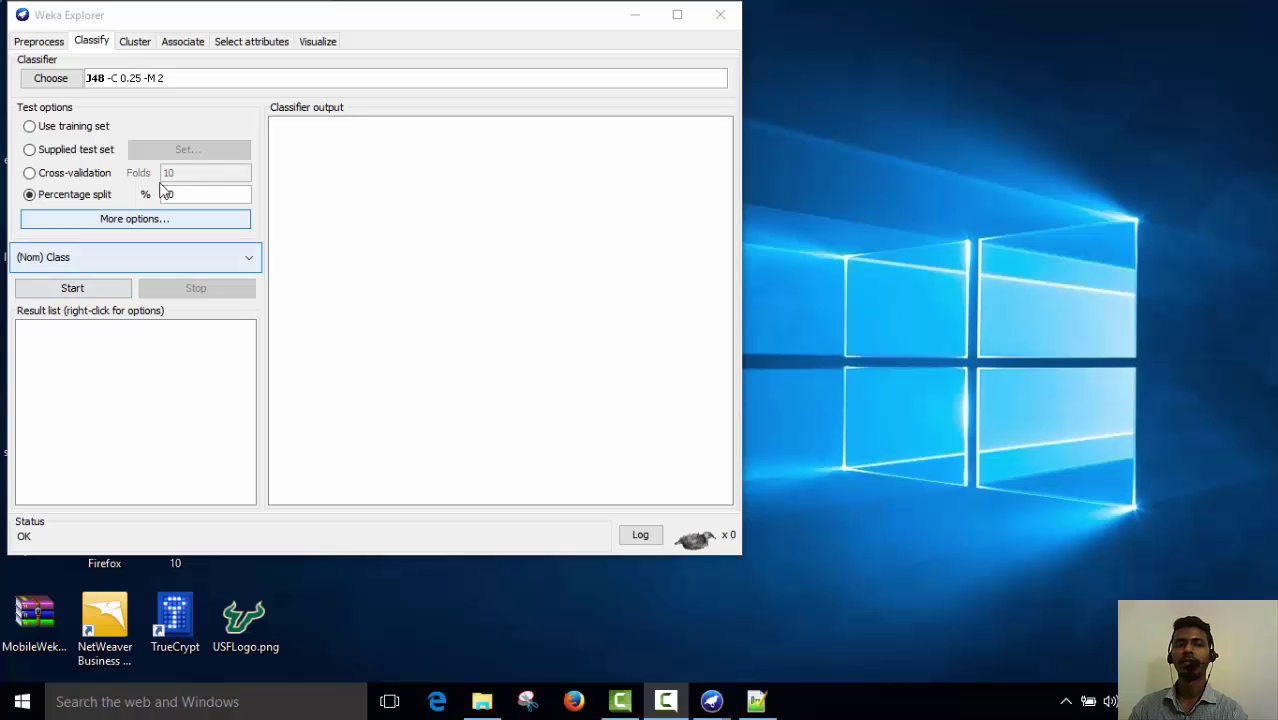
click(171, 85)
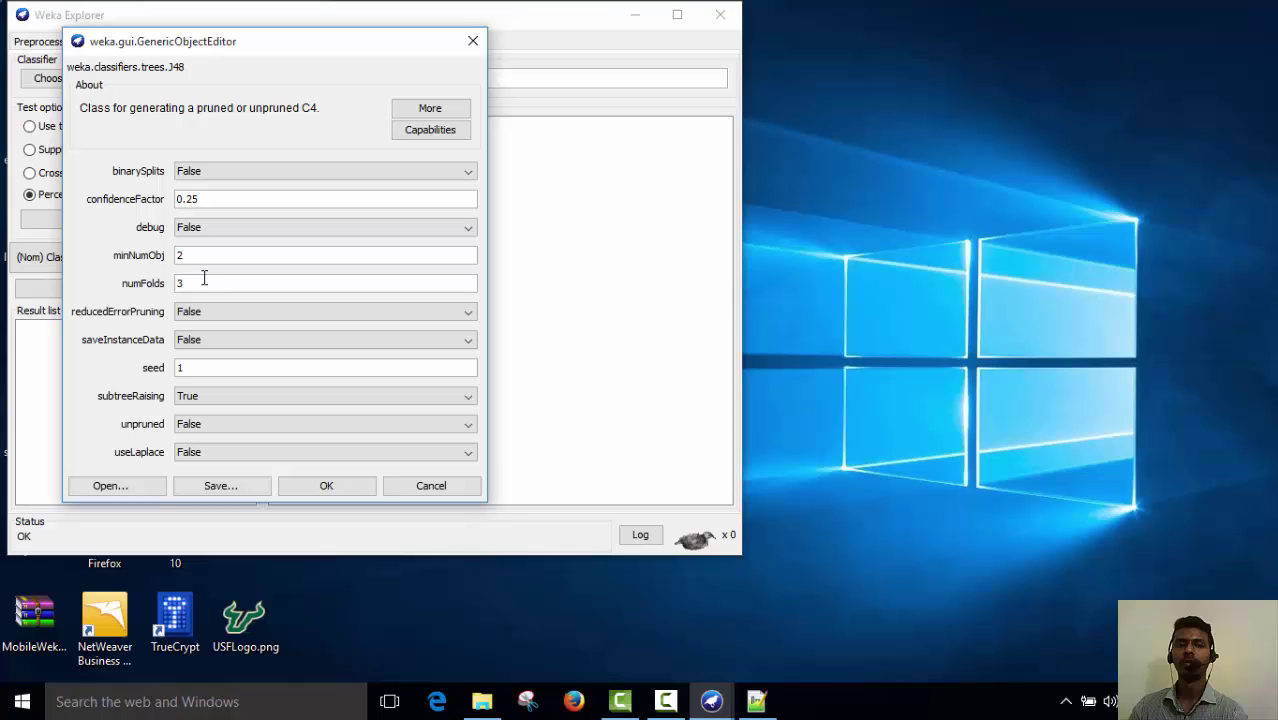
mouse_move(202, 197)
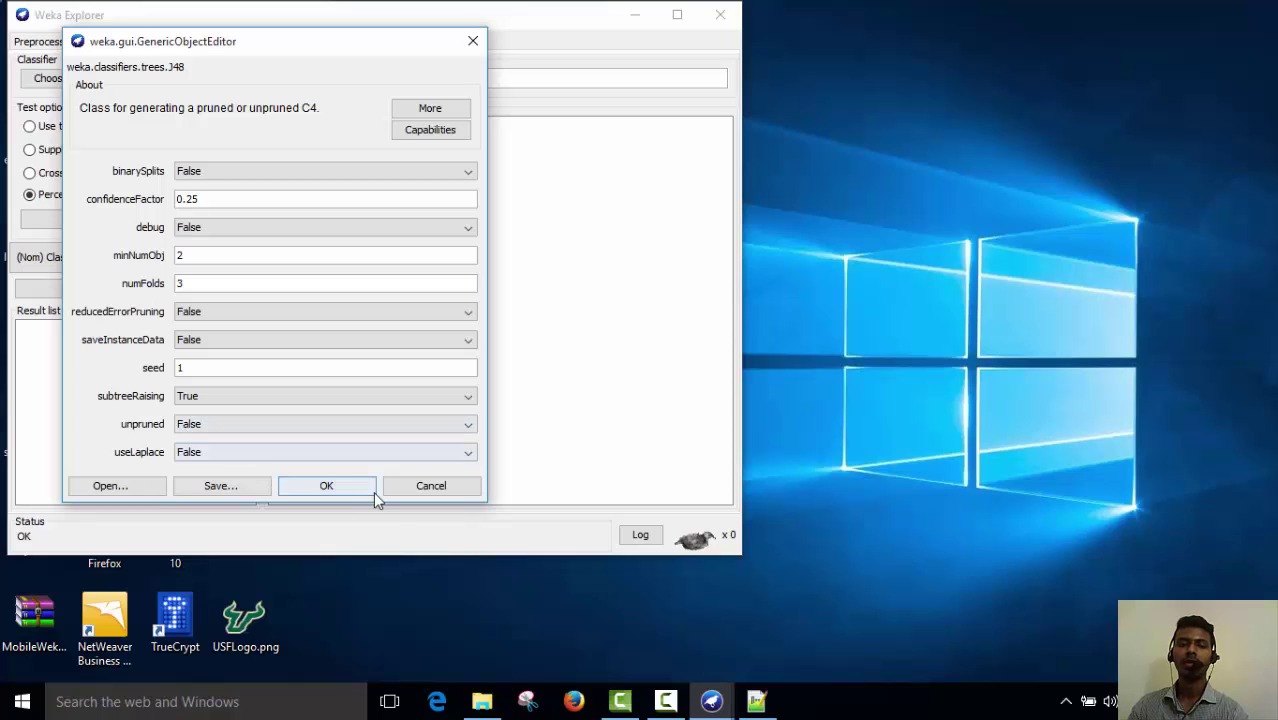
- Run J48 on the 70% split and maximize the Explorer to read the output
click(432, 485)
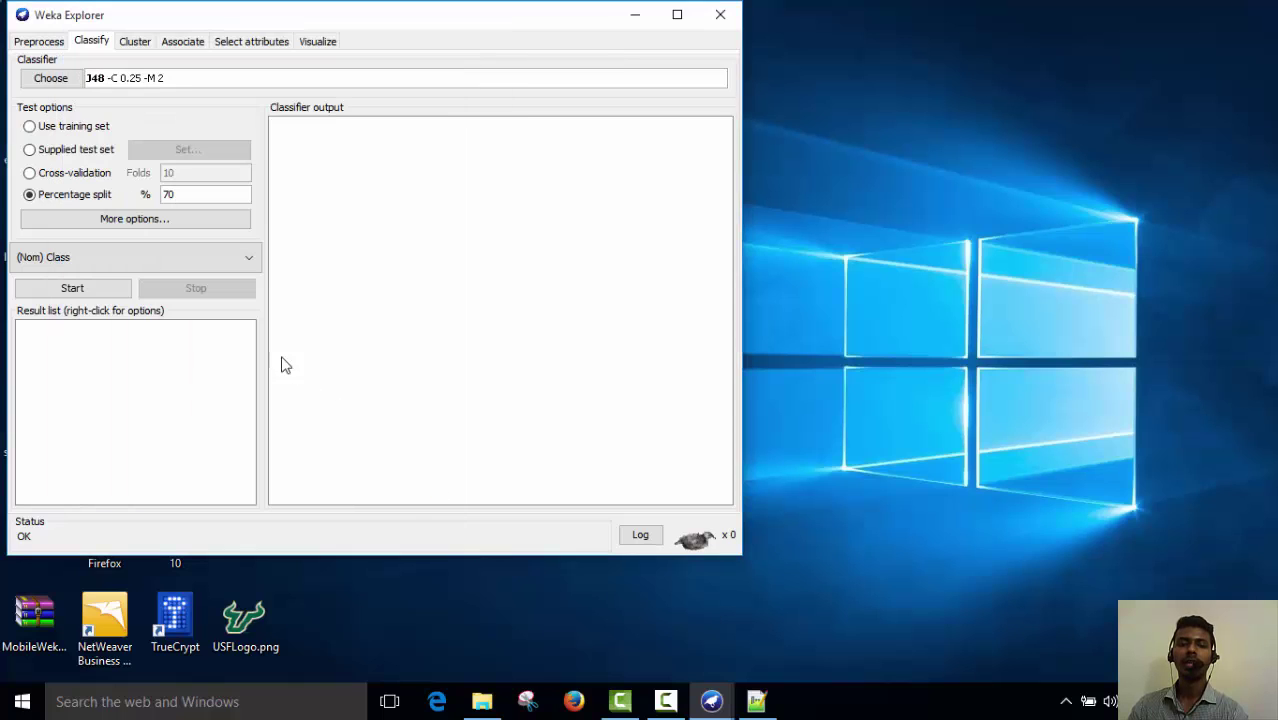
click(88, 291)
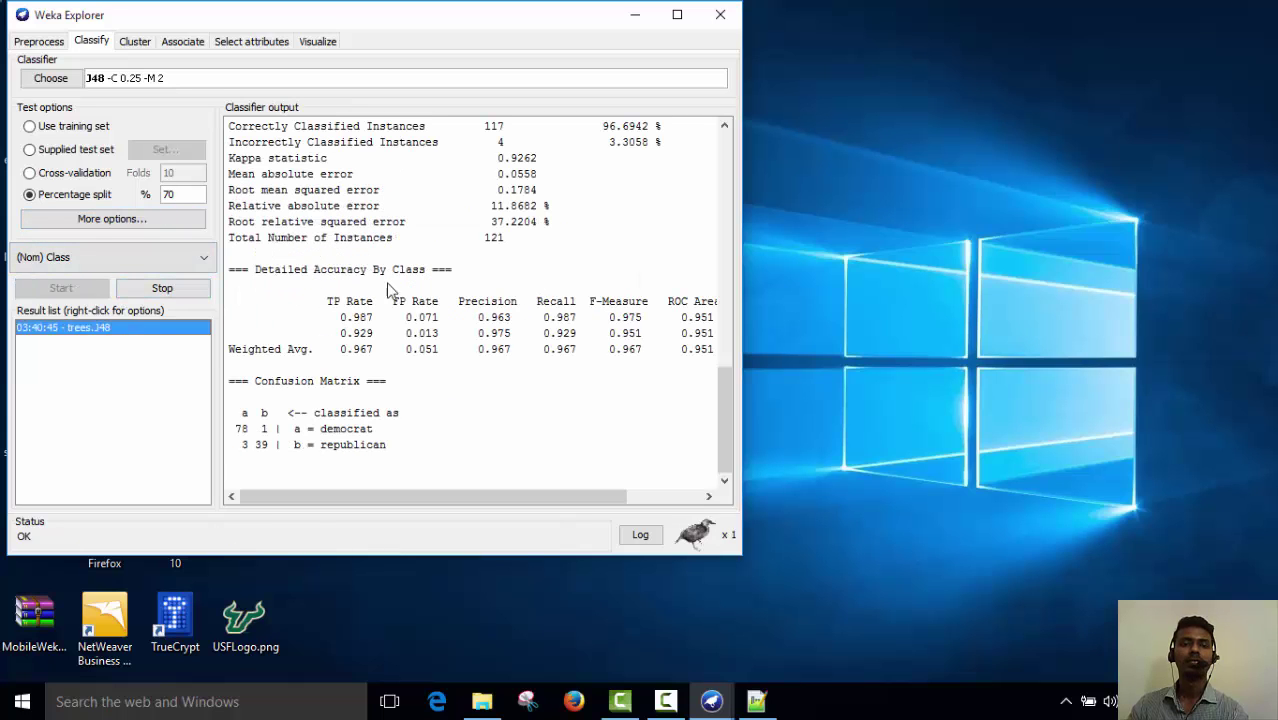
click(677, 14)
scroll(532, 275, up, 15)
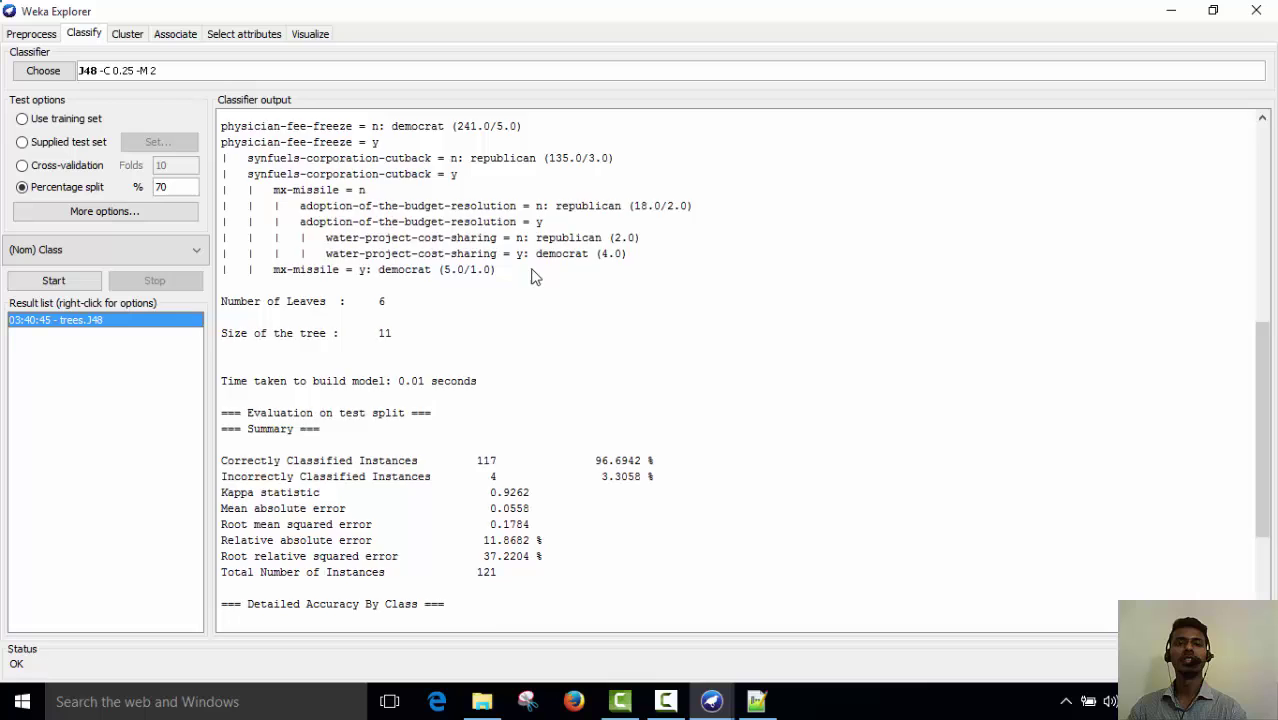
scroll(532, 275, down, 6)
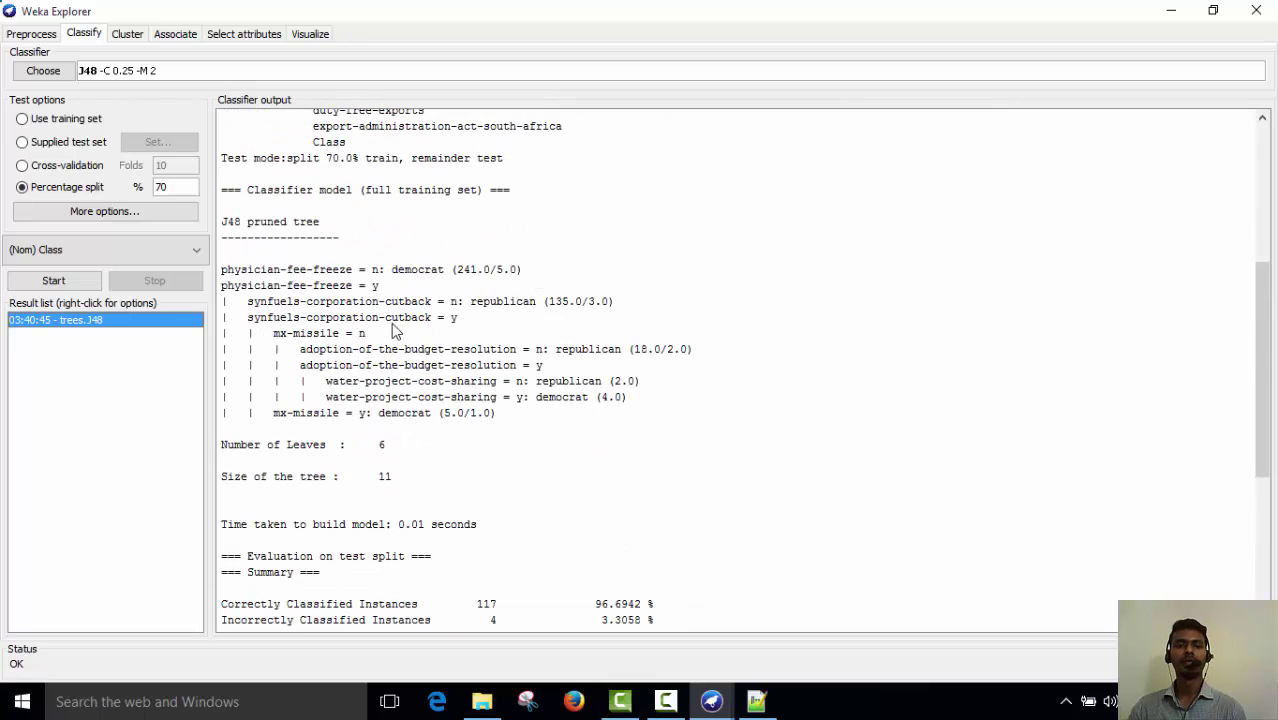
- Highlight the tree size 11 and the 96.6942% correctly classified figures in the output
drag(300, 264, 533, 408)
scroll(530, 355, down, 3)
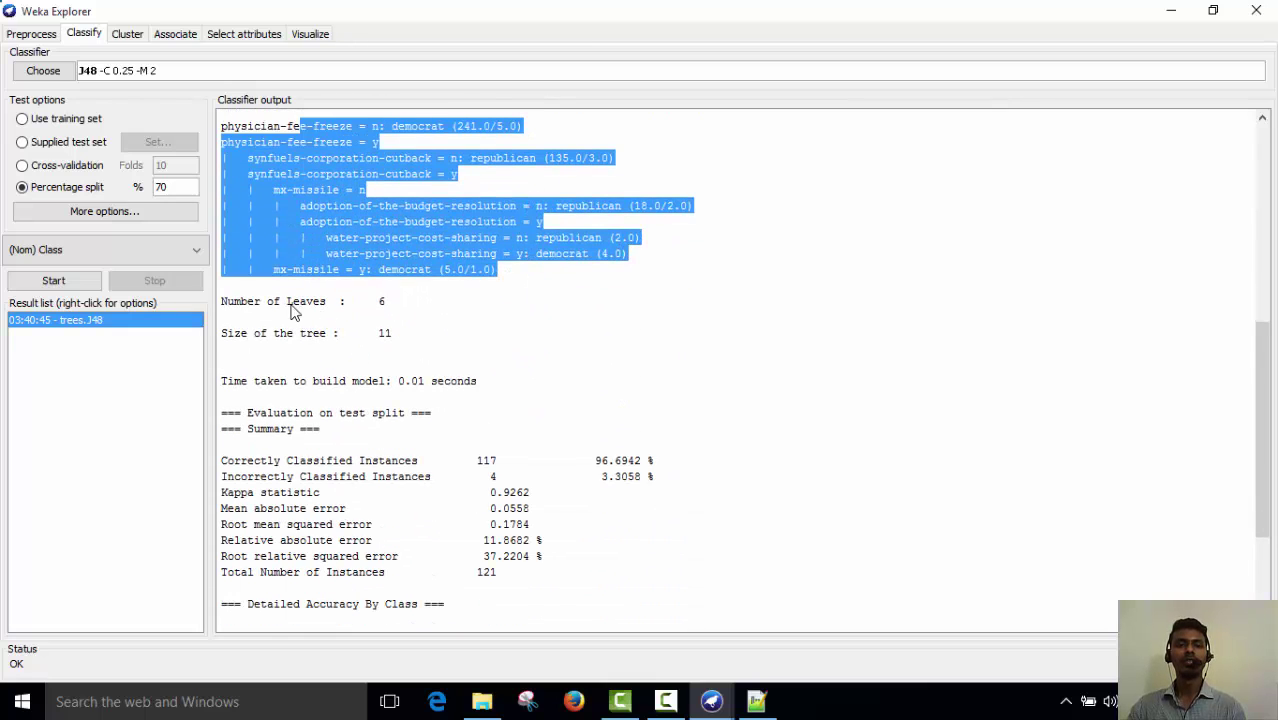
drag(248, 305, 405, 342)
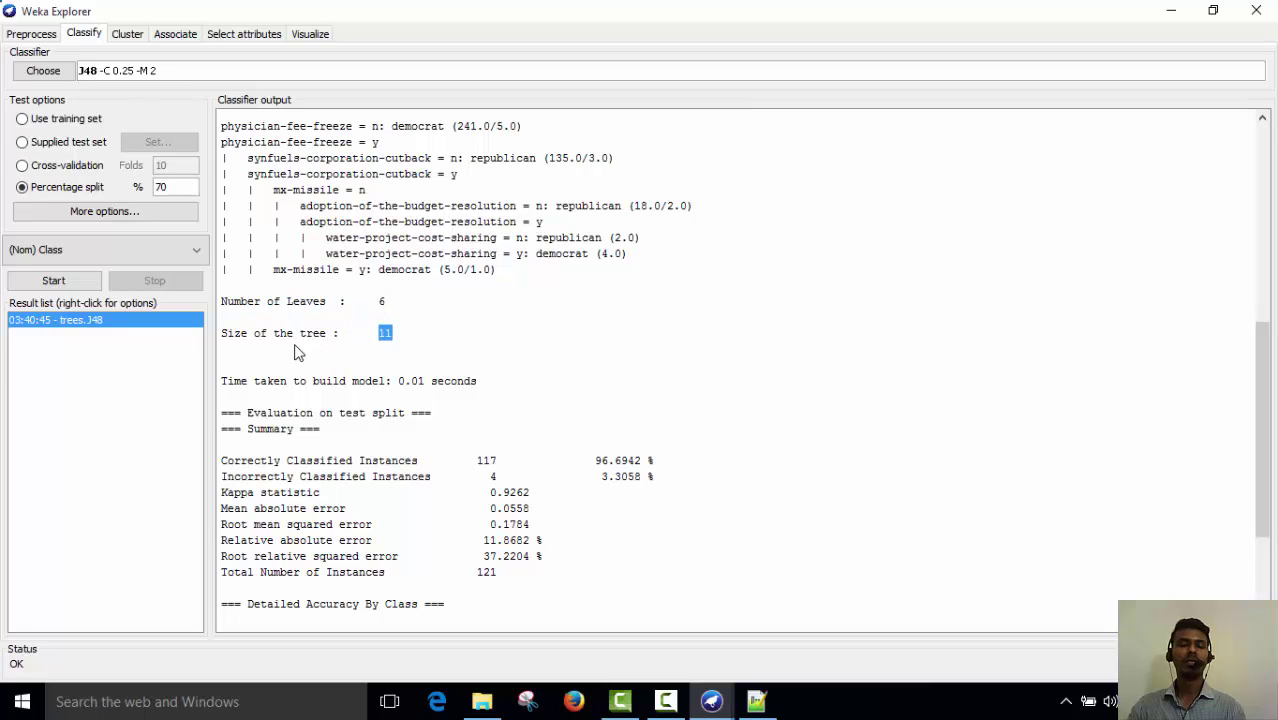
scroll(285, 333, down, 4)
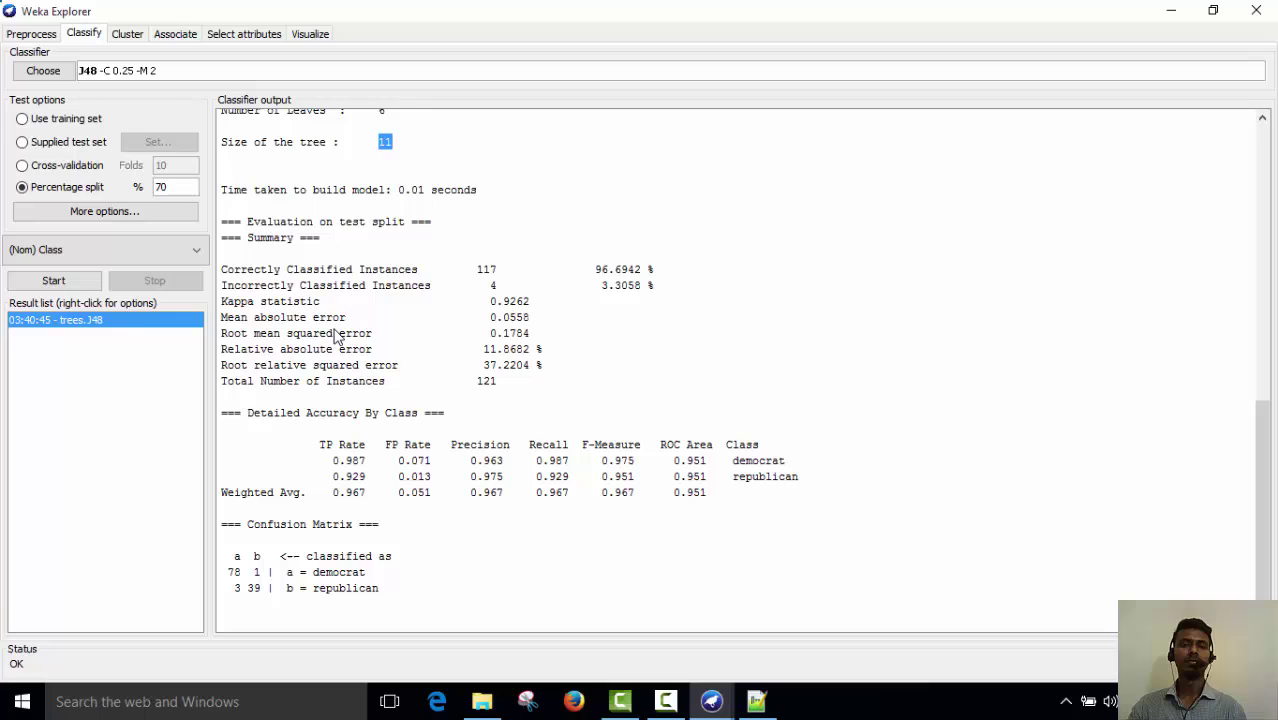
drag(588, 270, 613, 275)
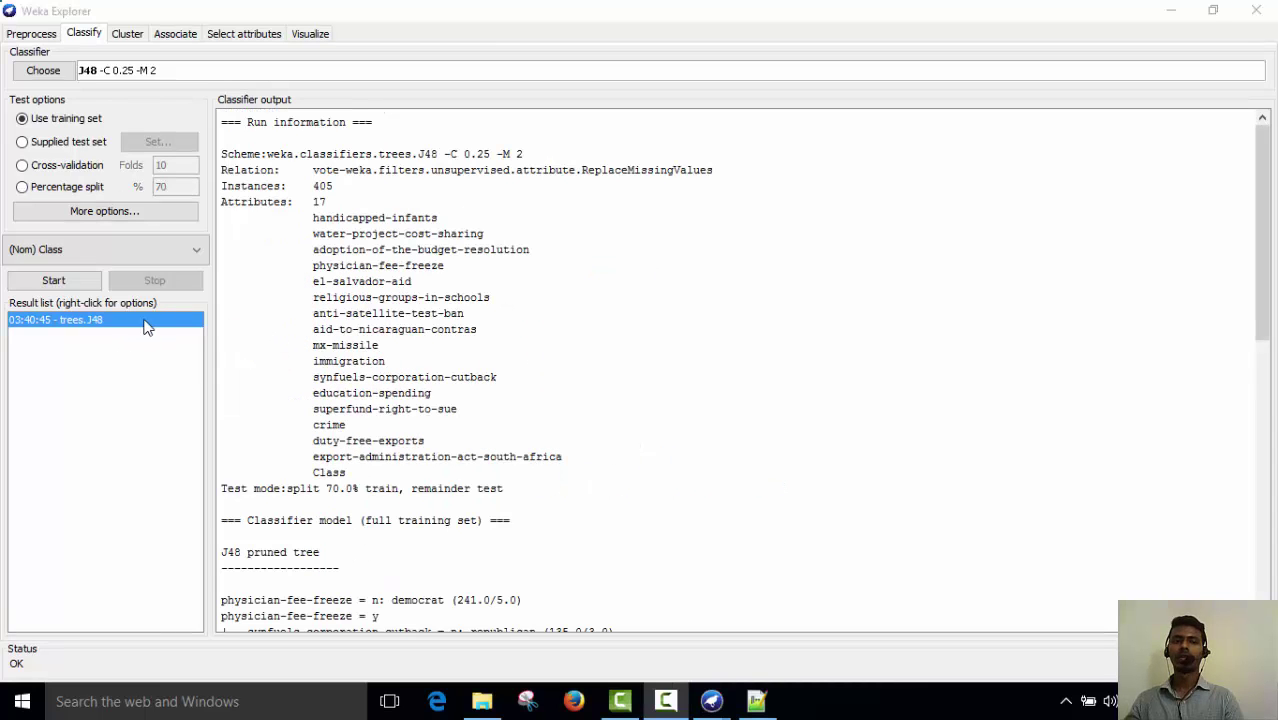
right_click(127, 322)
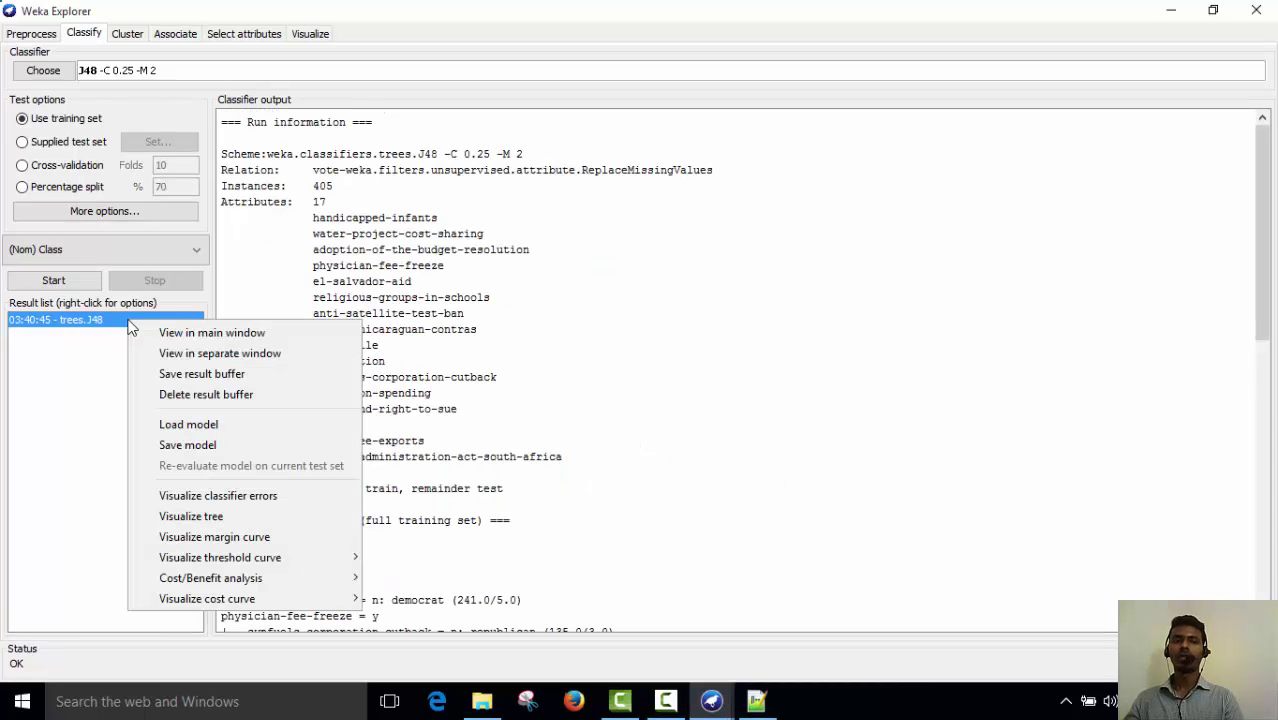
click(210, 519)
click(396, 14)
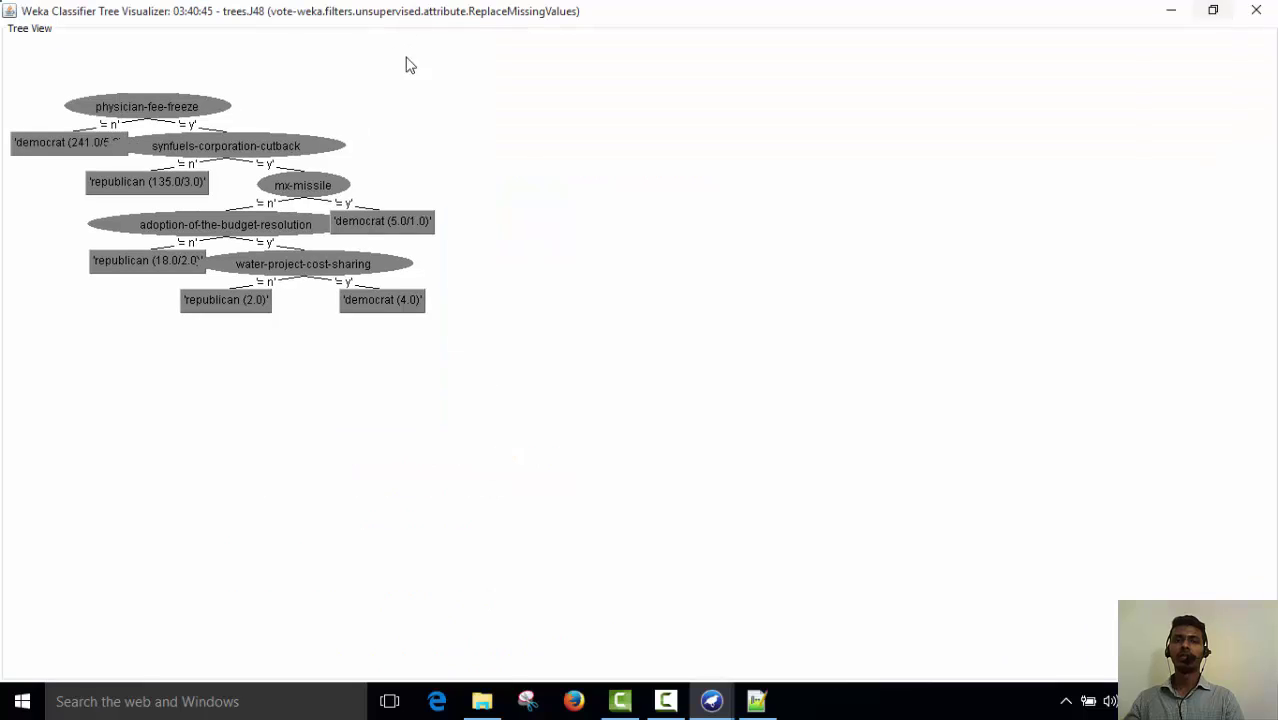
right_click(645, 226)
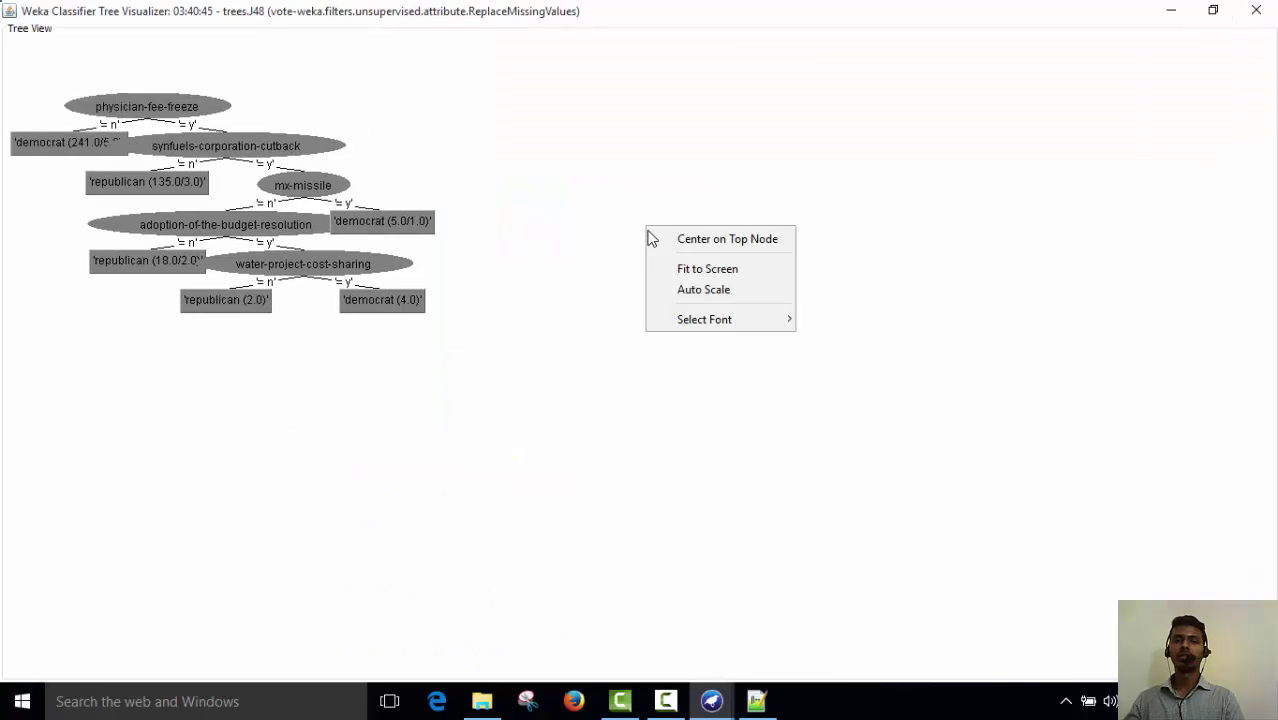
click(709, 270)
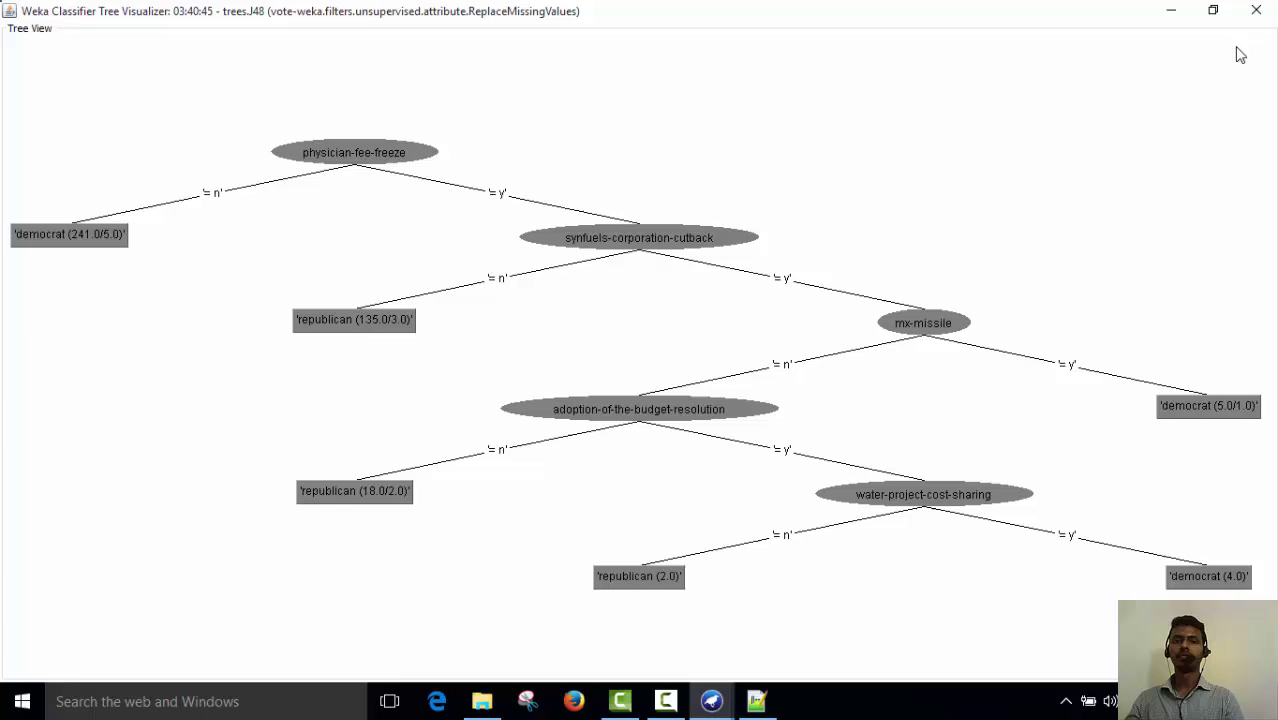
click(1257, 12)
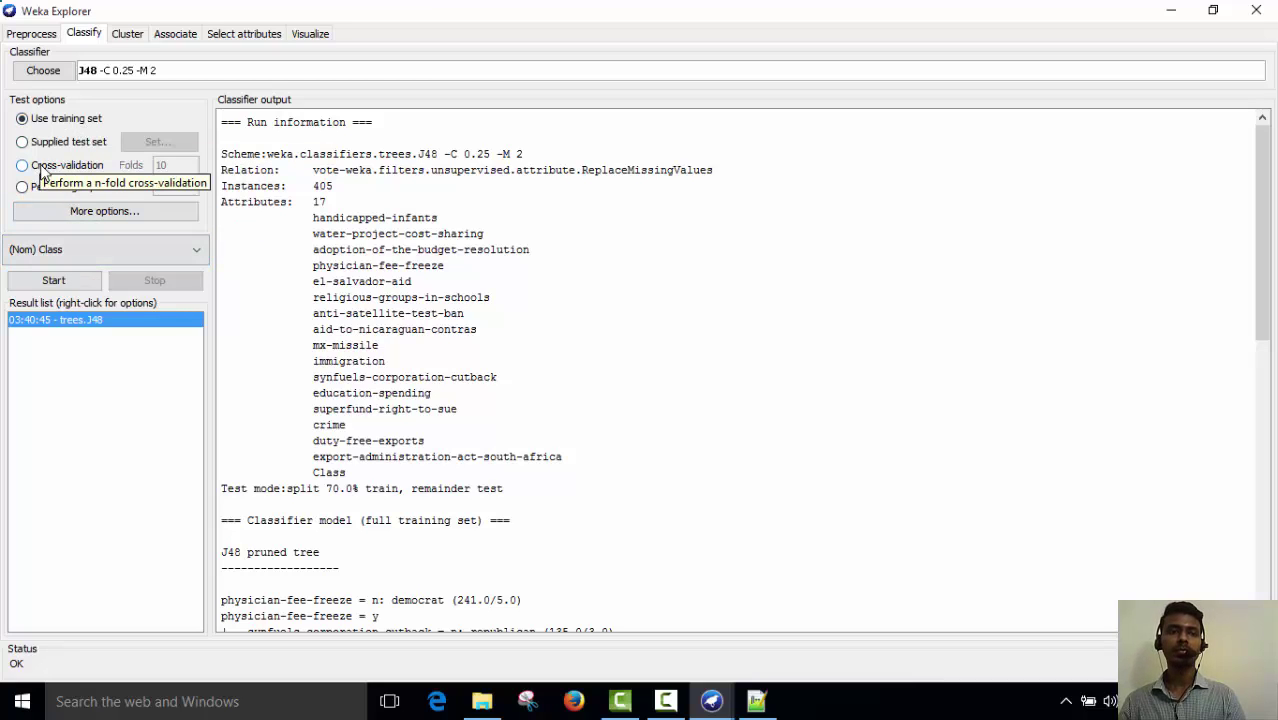
- Re-run J48 on the training set and highlight the 394 of 405 (97.284%) correct line
click(54, 281)
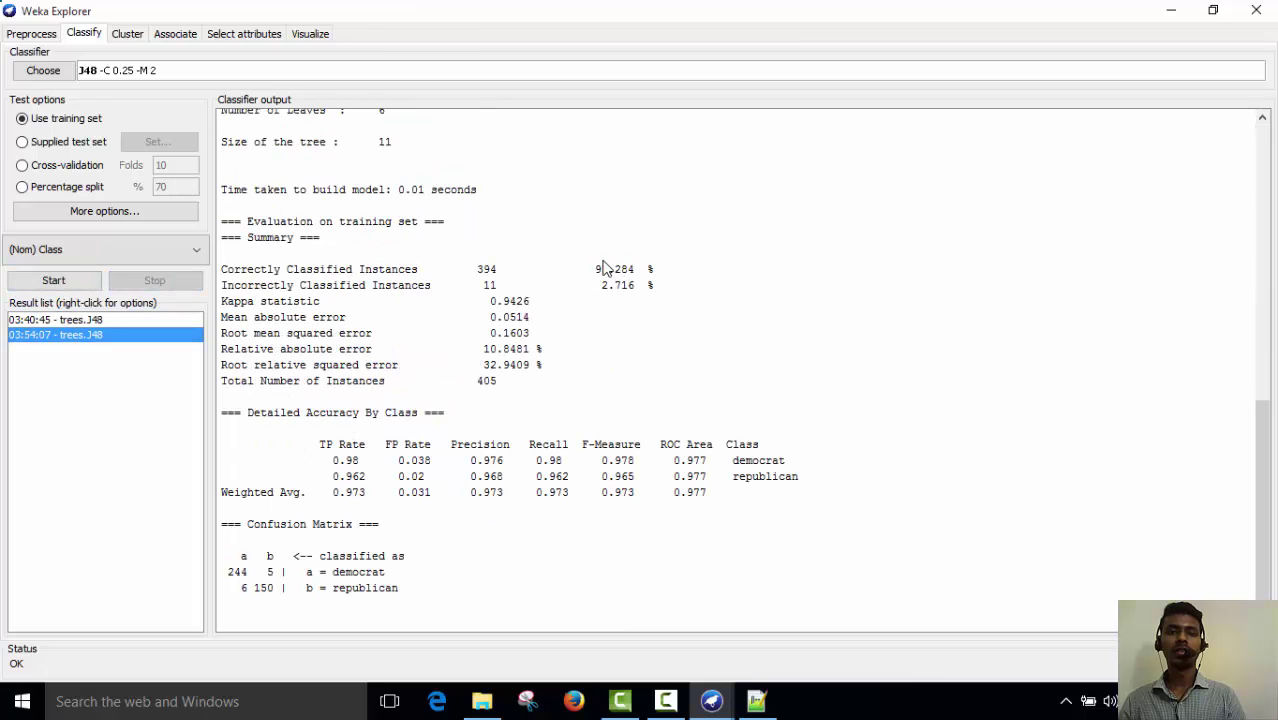
drag(221, 256, 652, 272)
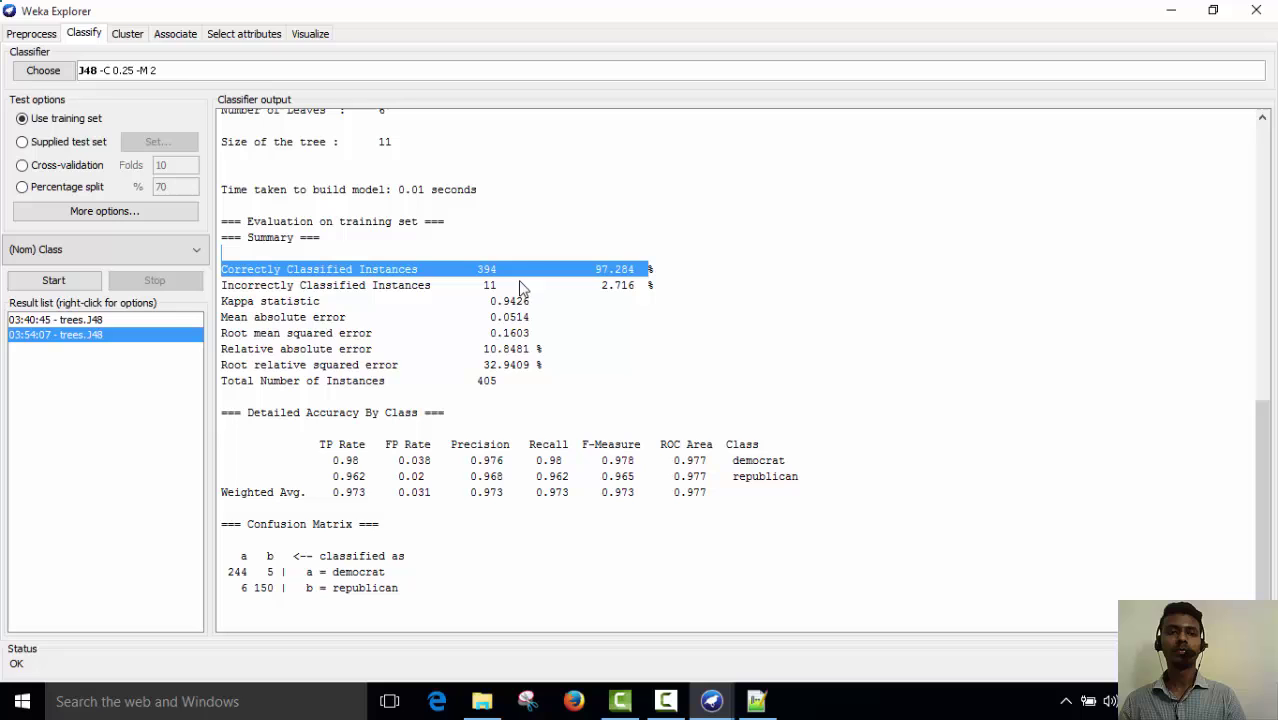
- Save the new J48 result's model as 'model' in the Documents\Weka folder
right_click(95, 341)
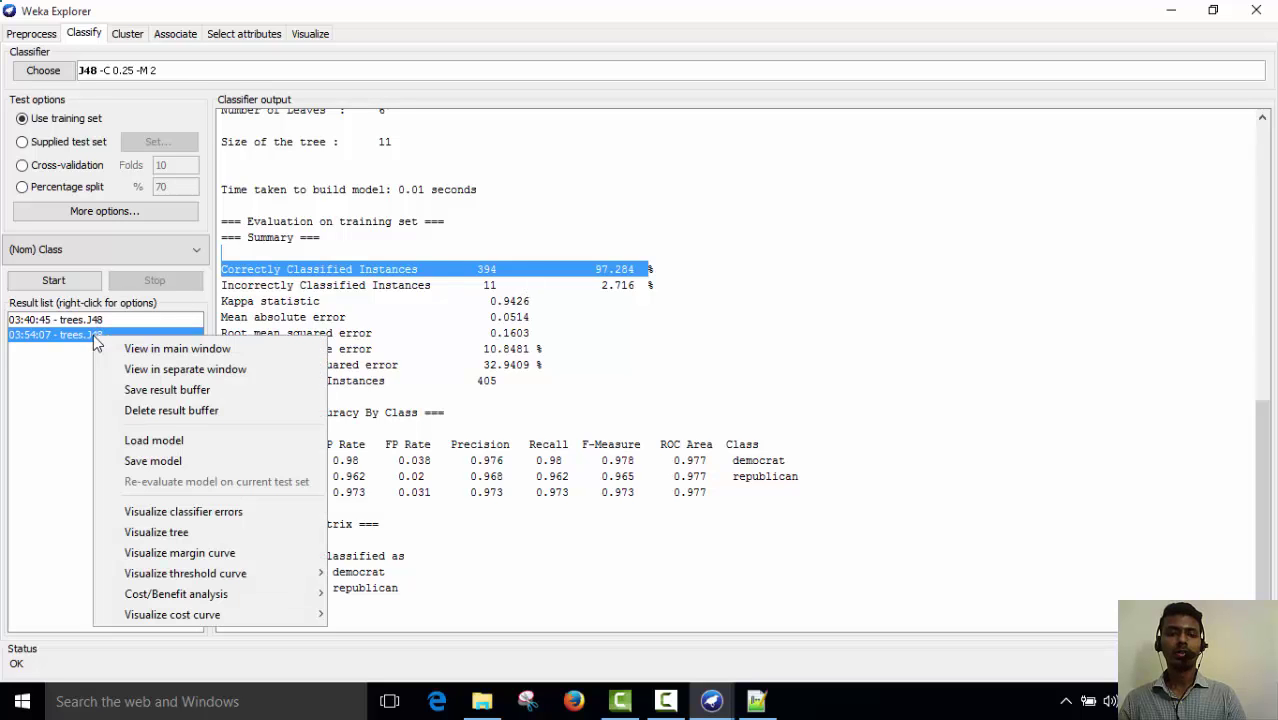
click(140, 462)
click(476, 305)
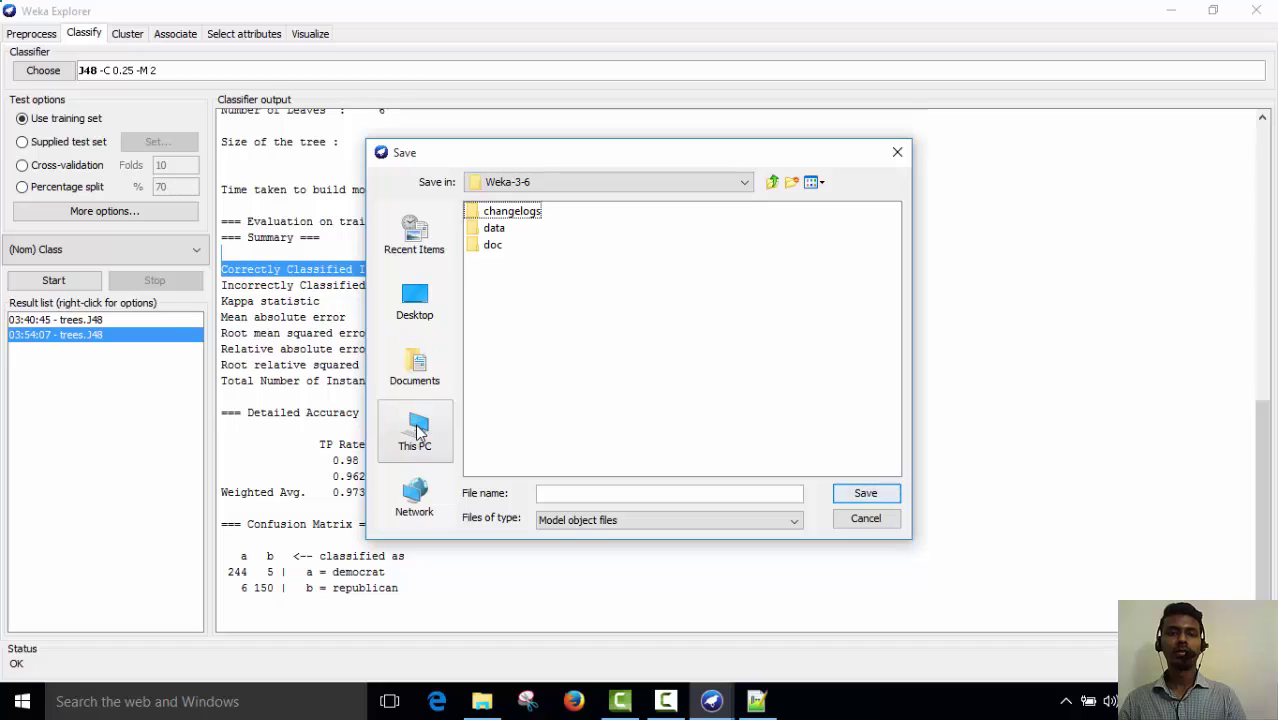
click(419, 340)
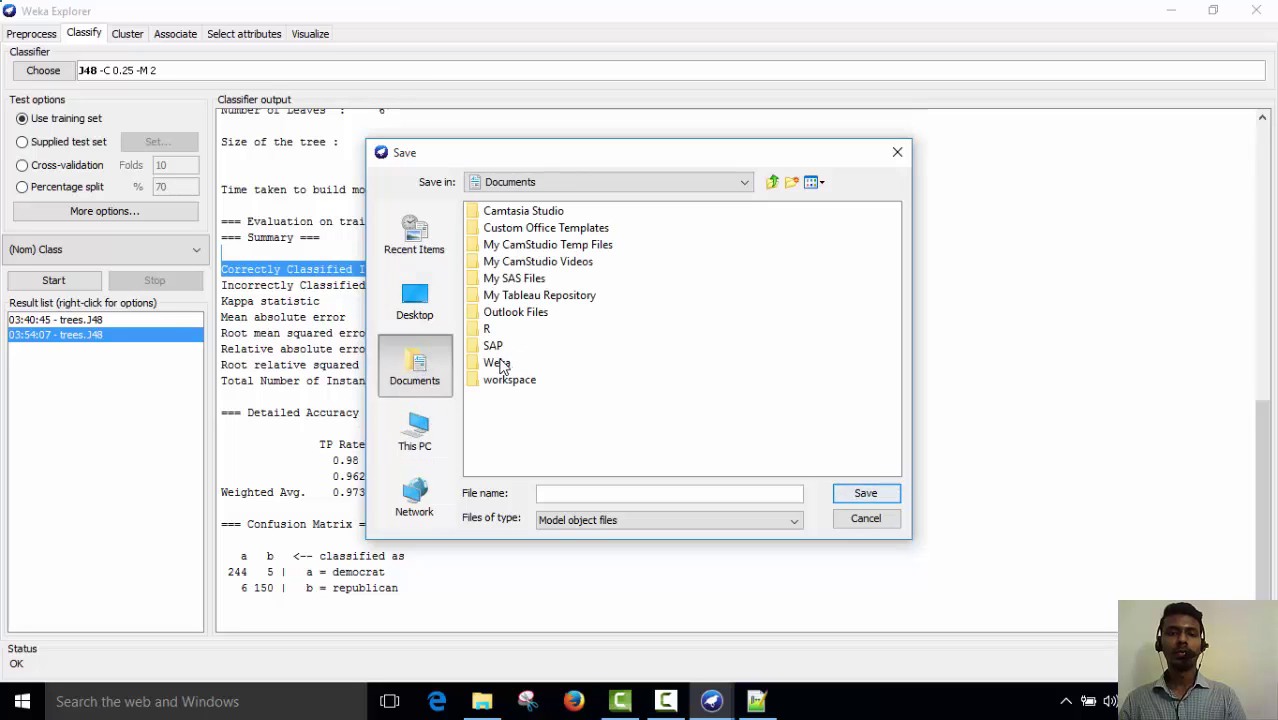
double_click(497, 366)
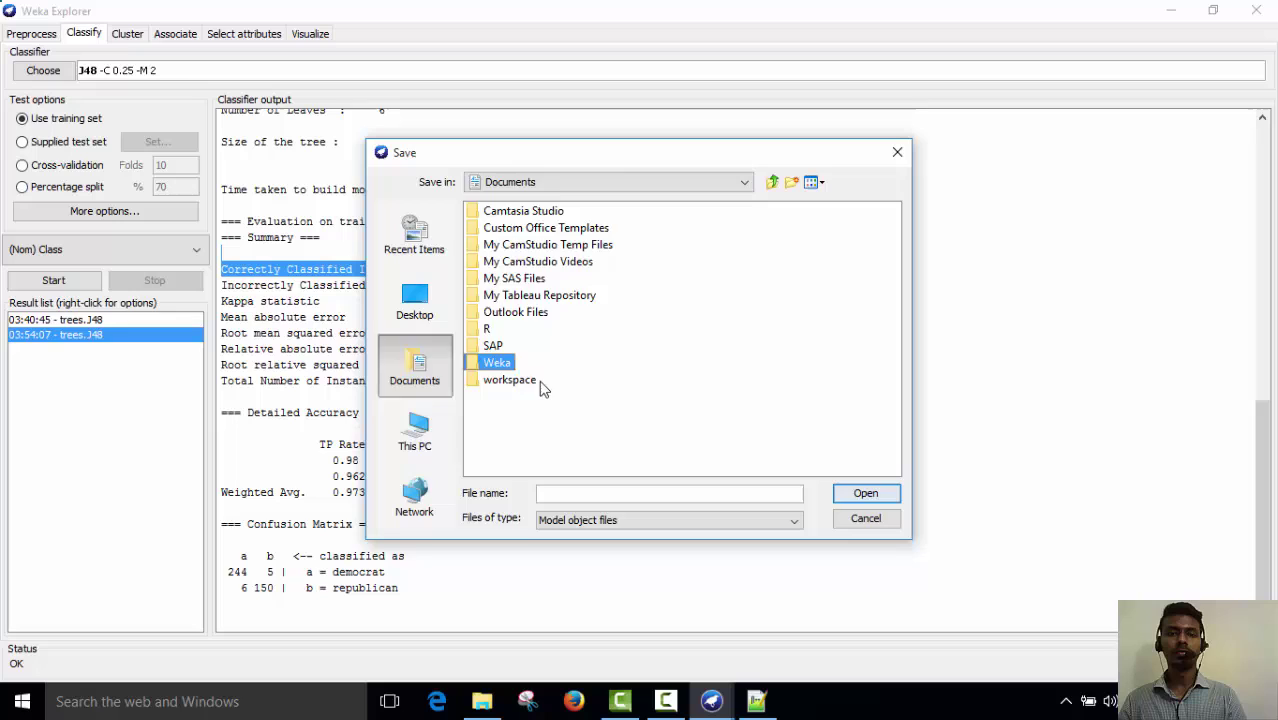
click(575, 493)
text(model)
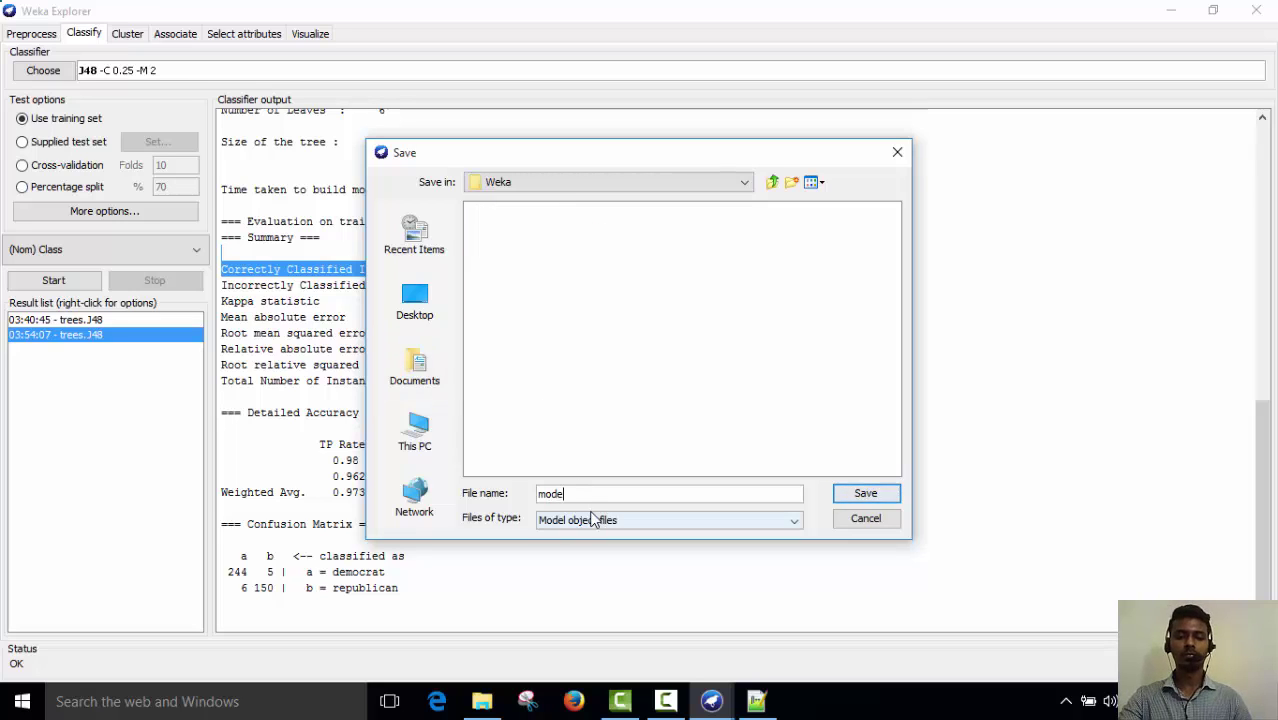
click(866, 494)
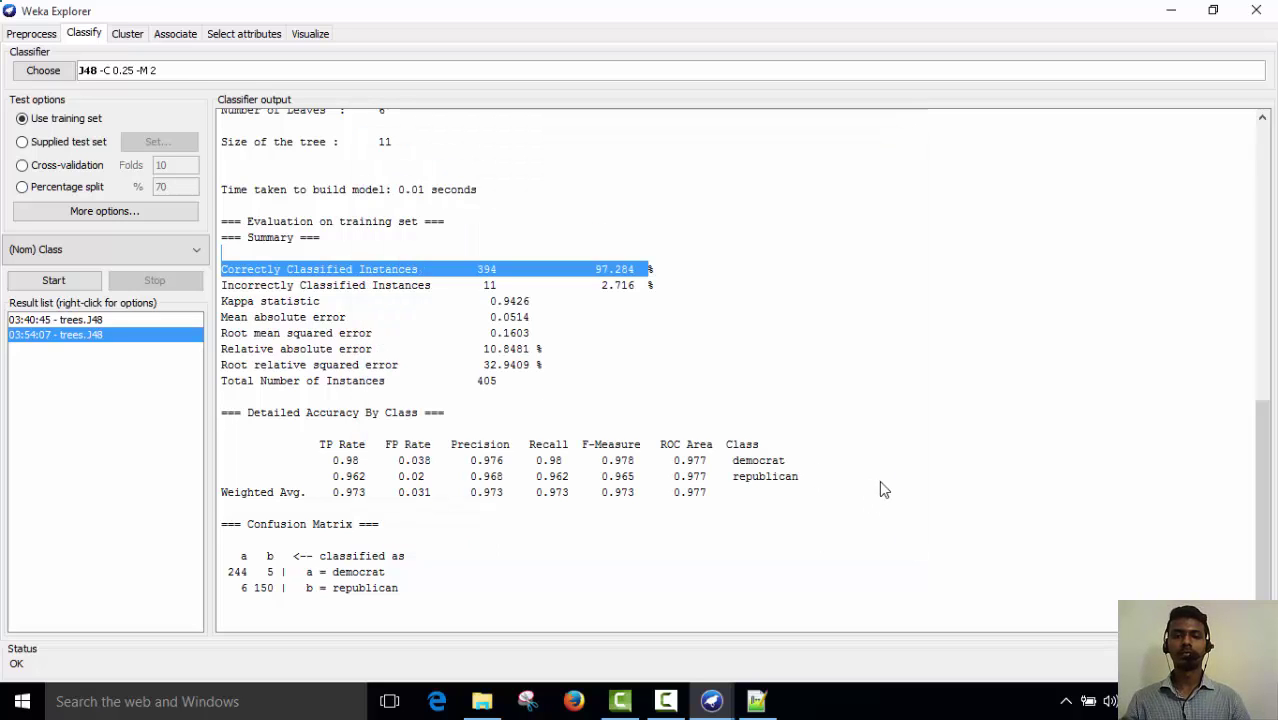
- Open vote-test.arff from the Weka folder in Notepad++
click(482, 701)
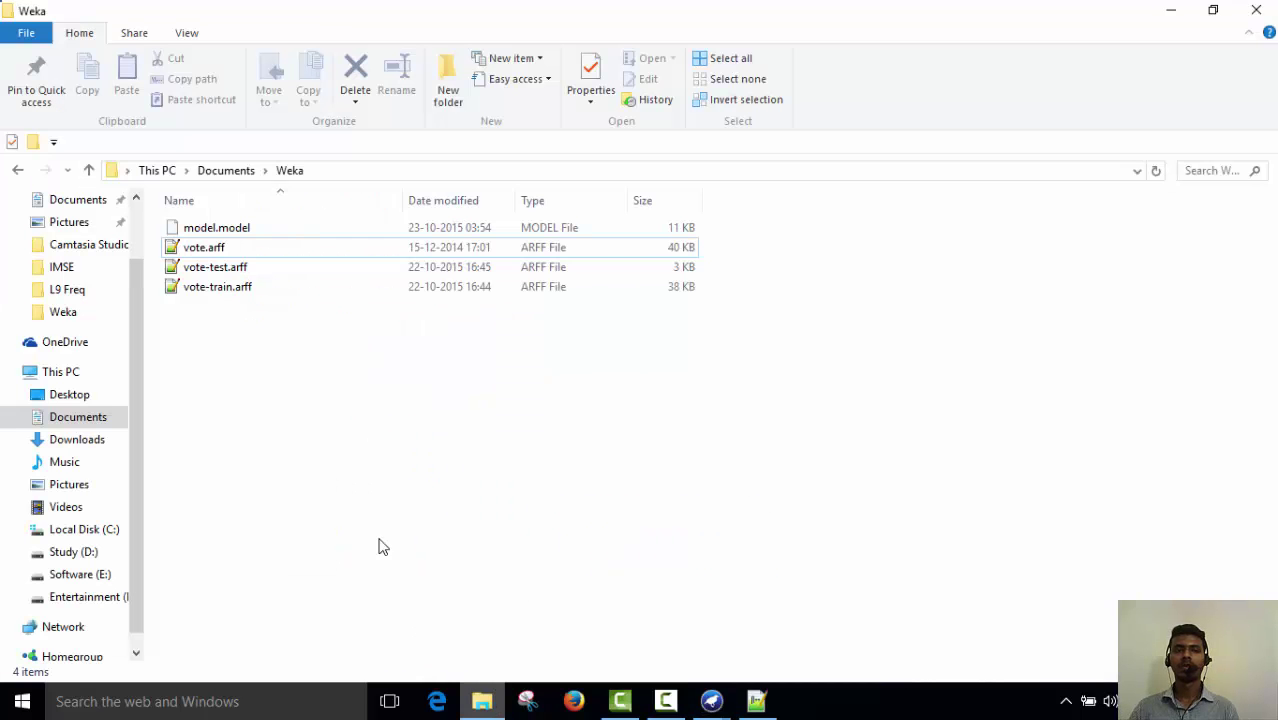
click(251, 267)
double_click(251, 266)
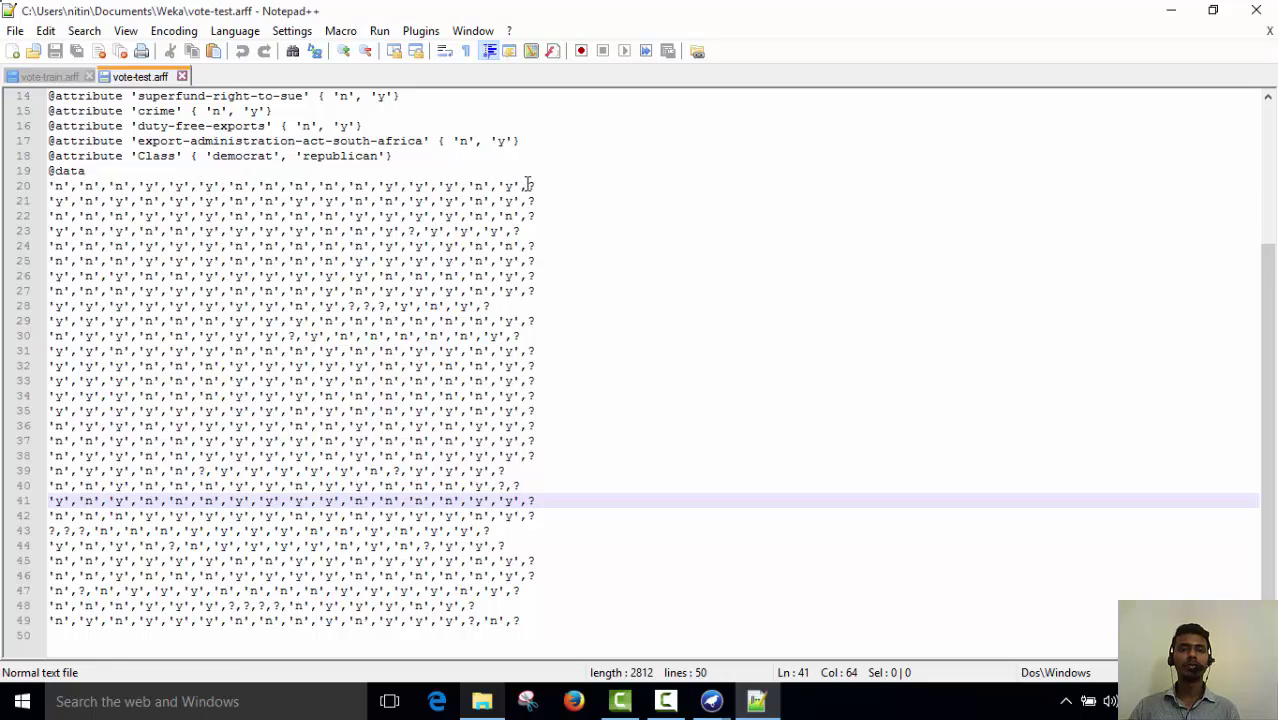
- Check that vote-test.arff's data rows end in '?' class values, then minimize Notepad++
drag(527, 185, 542, 201)
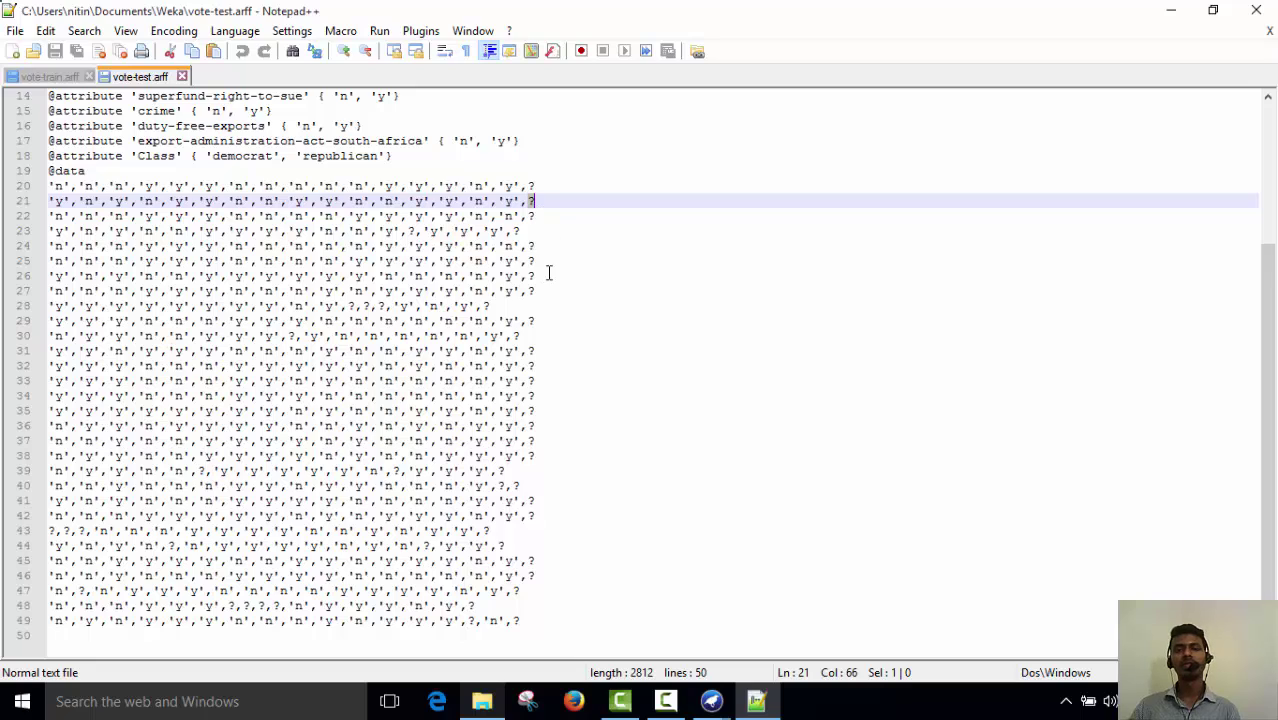
click(542, 246)
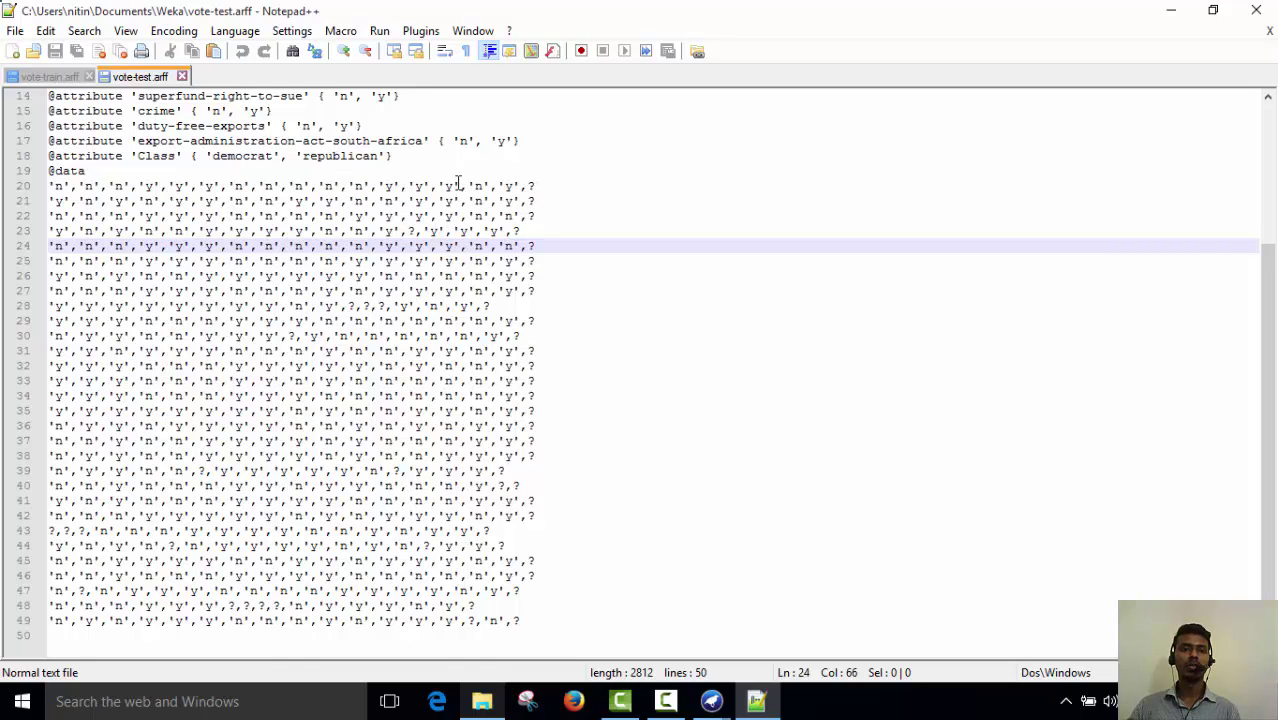
click(1168, 18)
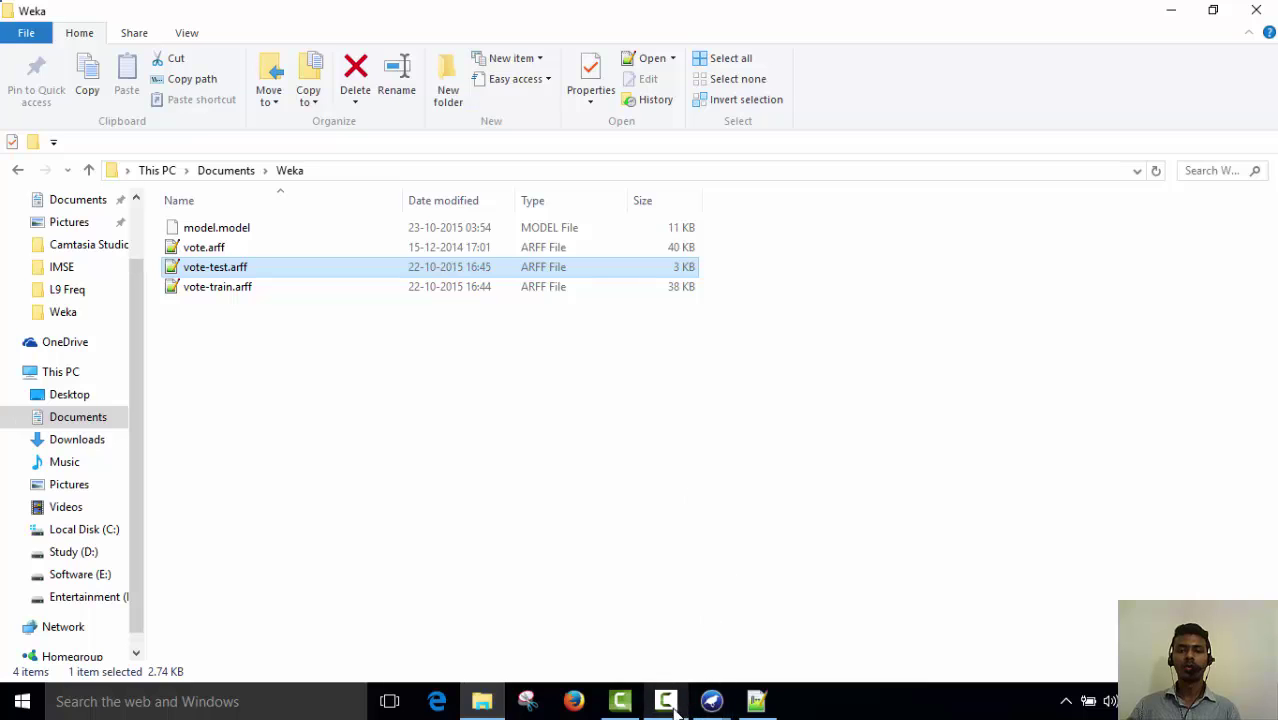
- Close the old Weka Explorer window
click(711, 701)
click(795, 610)
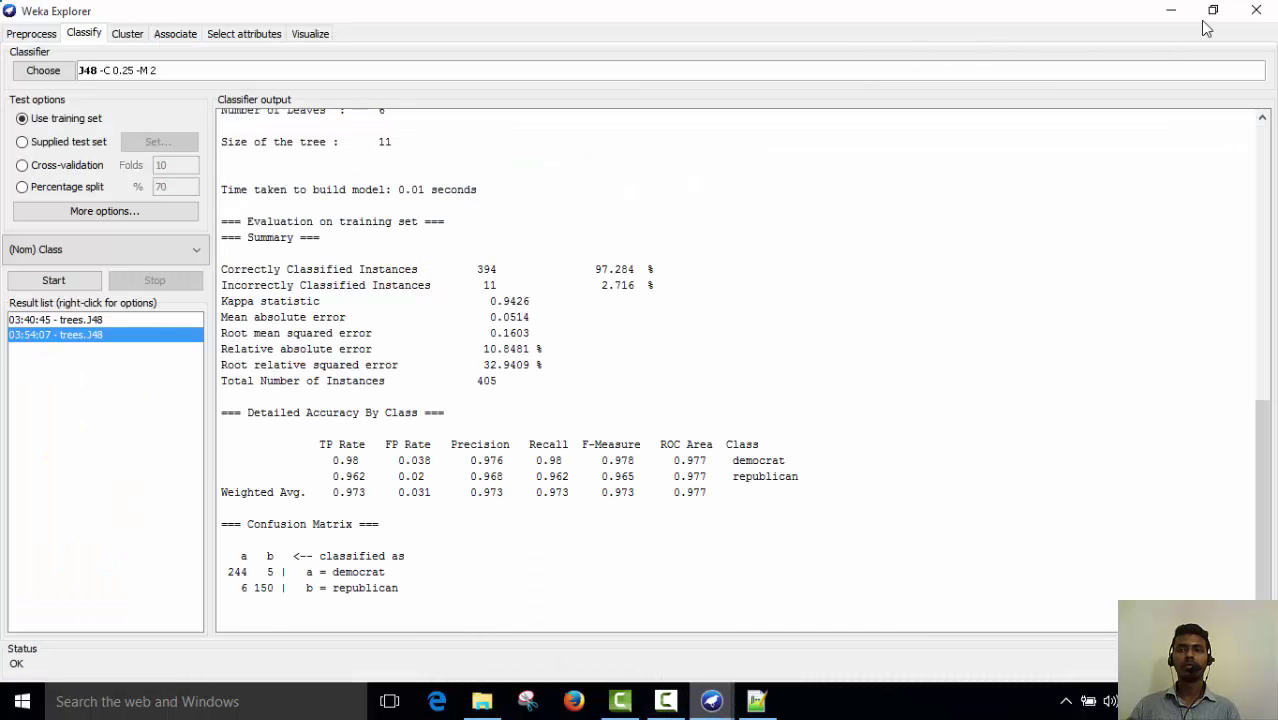
click(1256, 10)
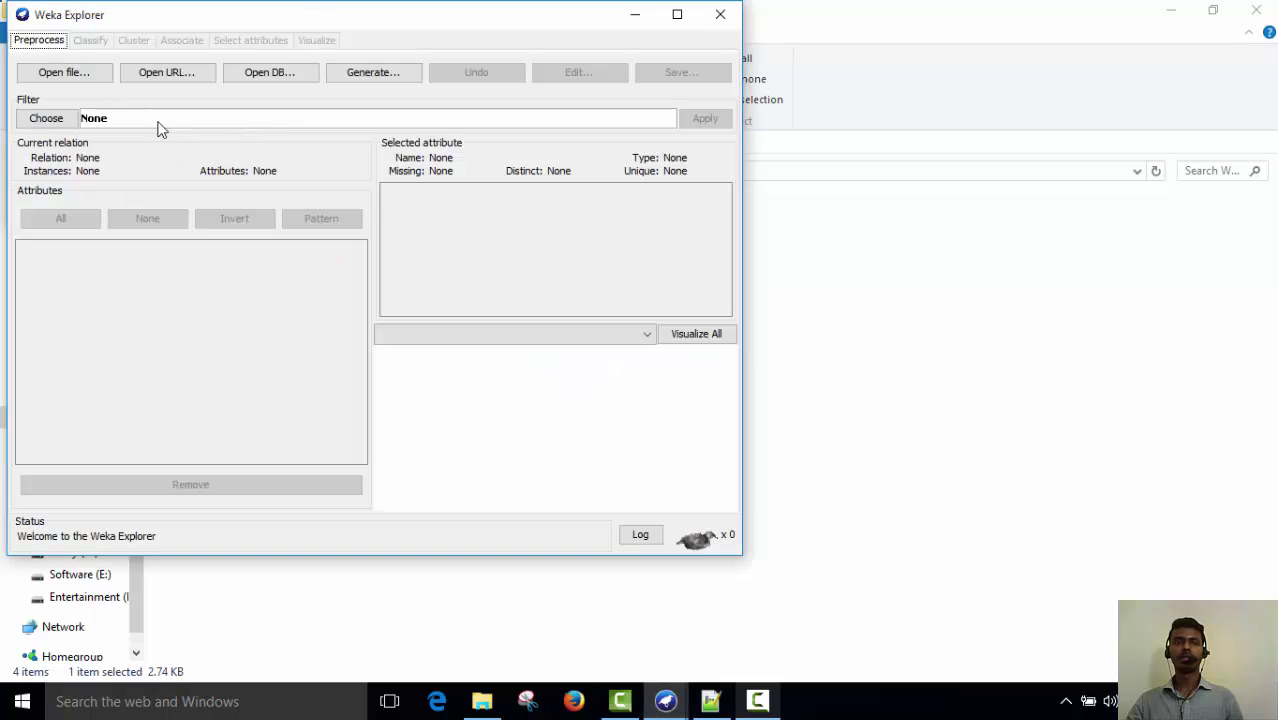
- Load vote.arff from Documents\Weka into the new Explorer
click(73, 77)
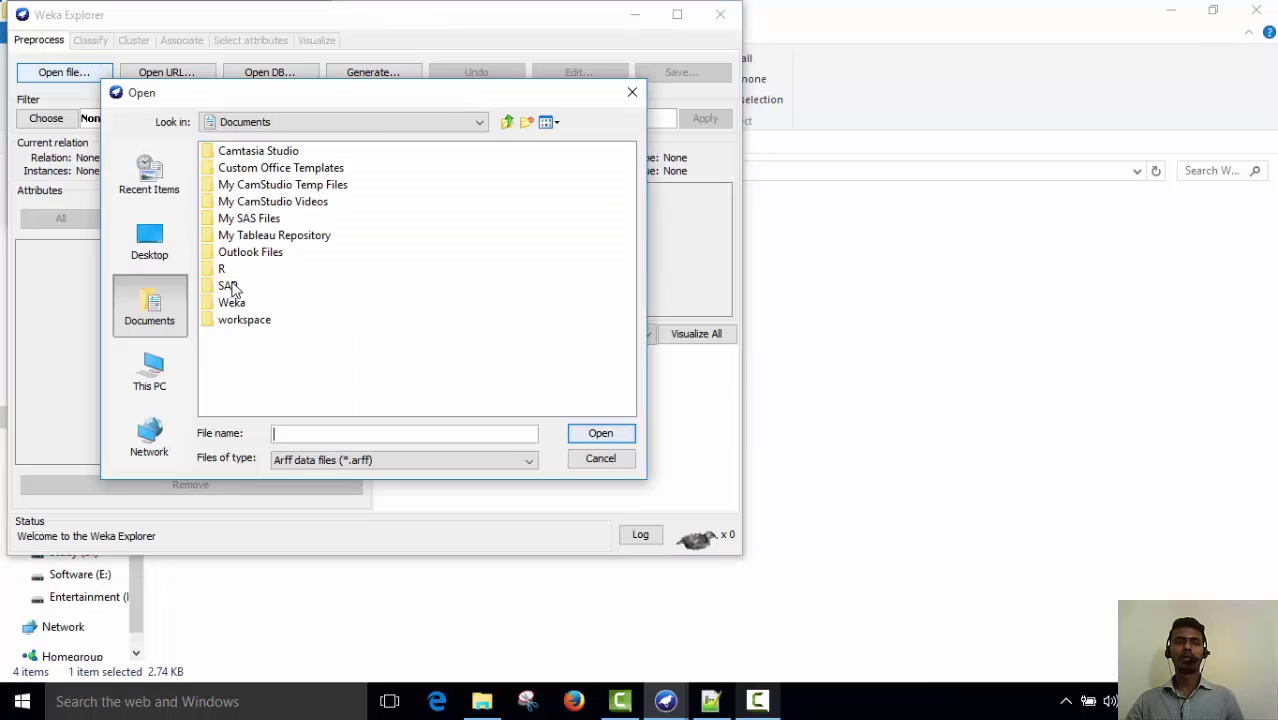
click(232, 303)
double_click(240, 302)
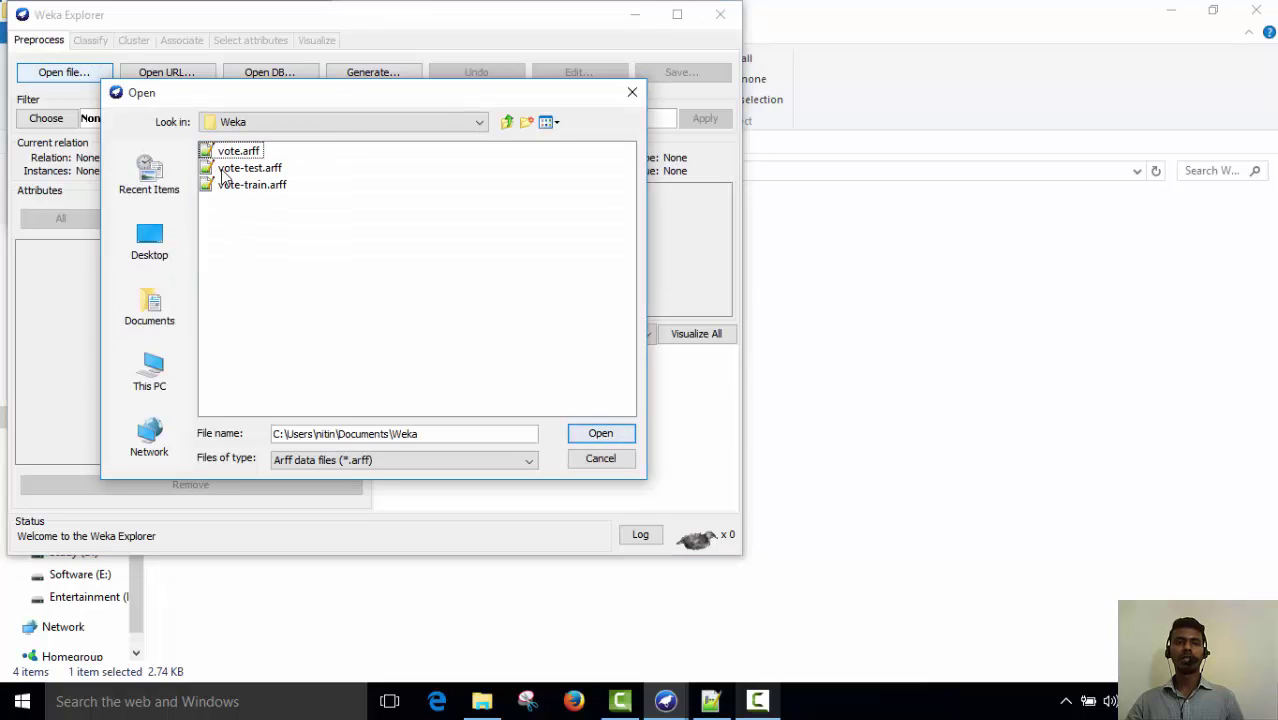
click(230, 150)
double_click(230, 150)
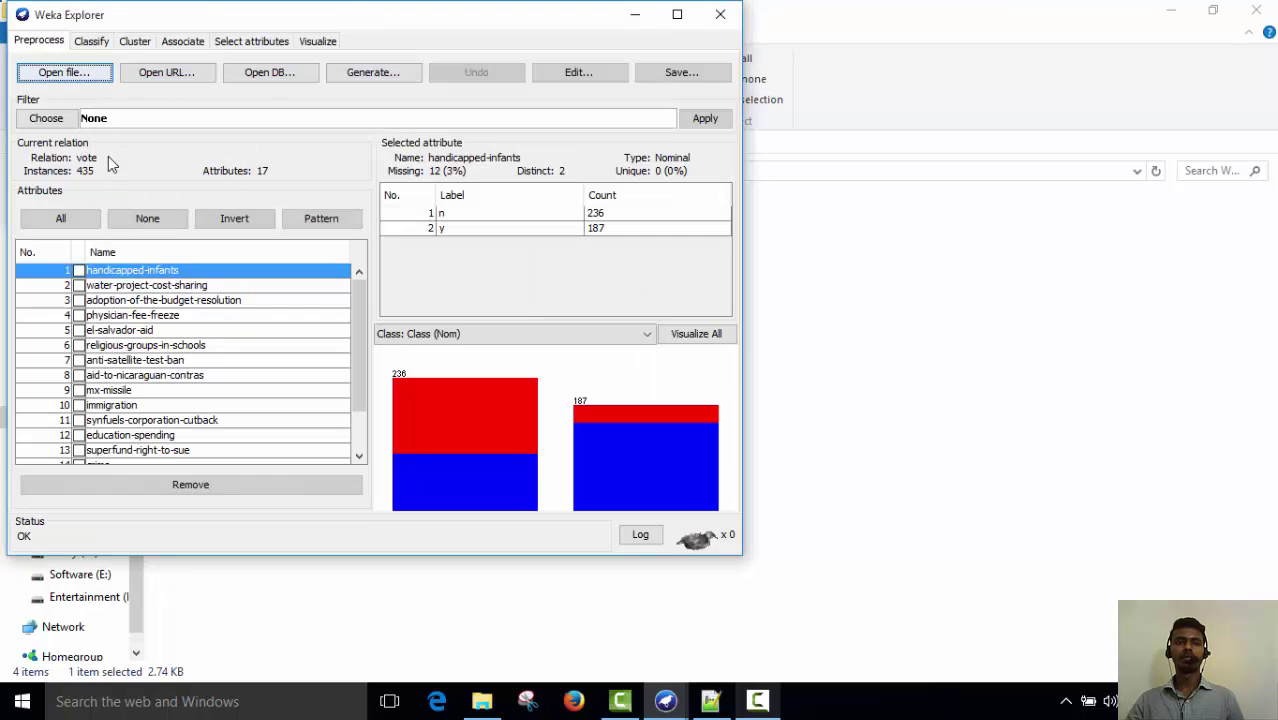
- Load model.model from Documents\Weka into the Classify result list
click(92, 42)
right_click(84, 355)
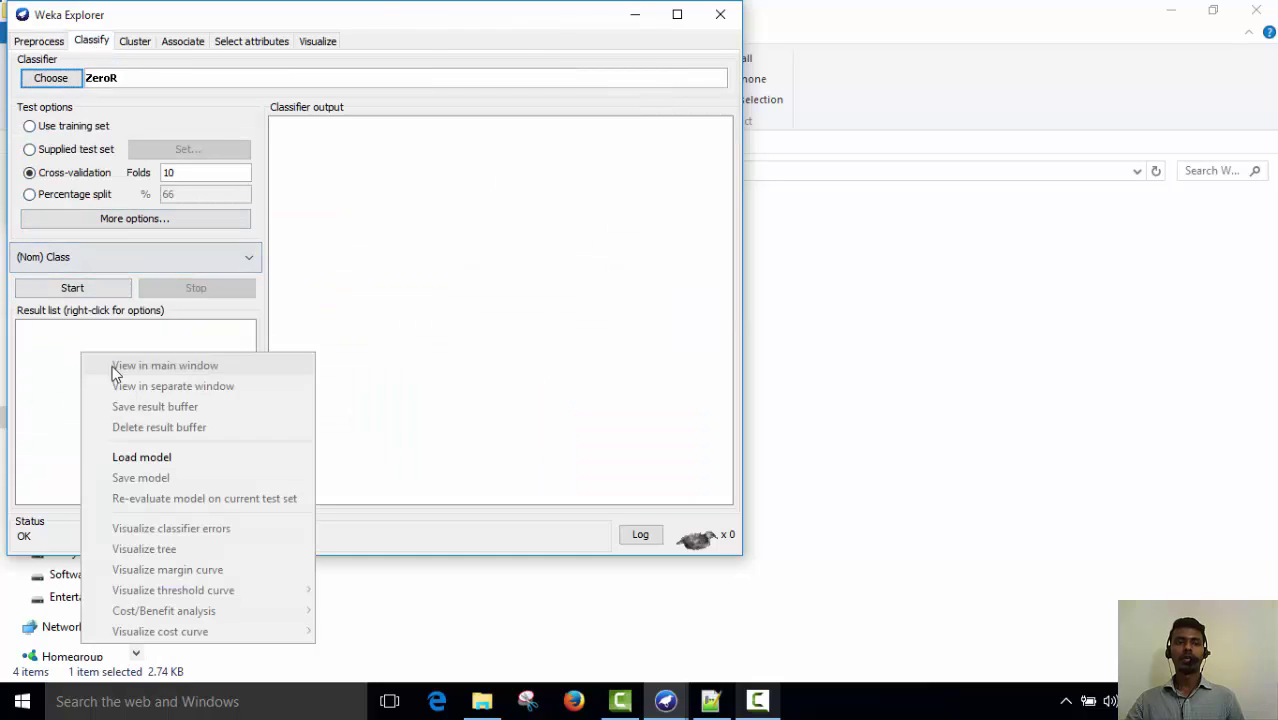
click(150, 457)
click(160, 318)
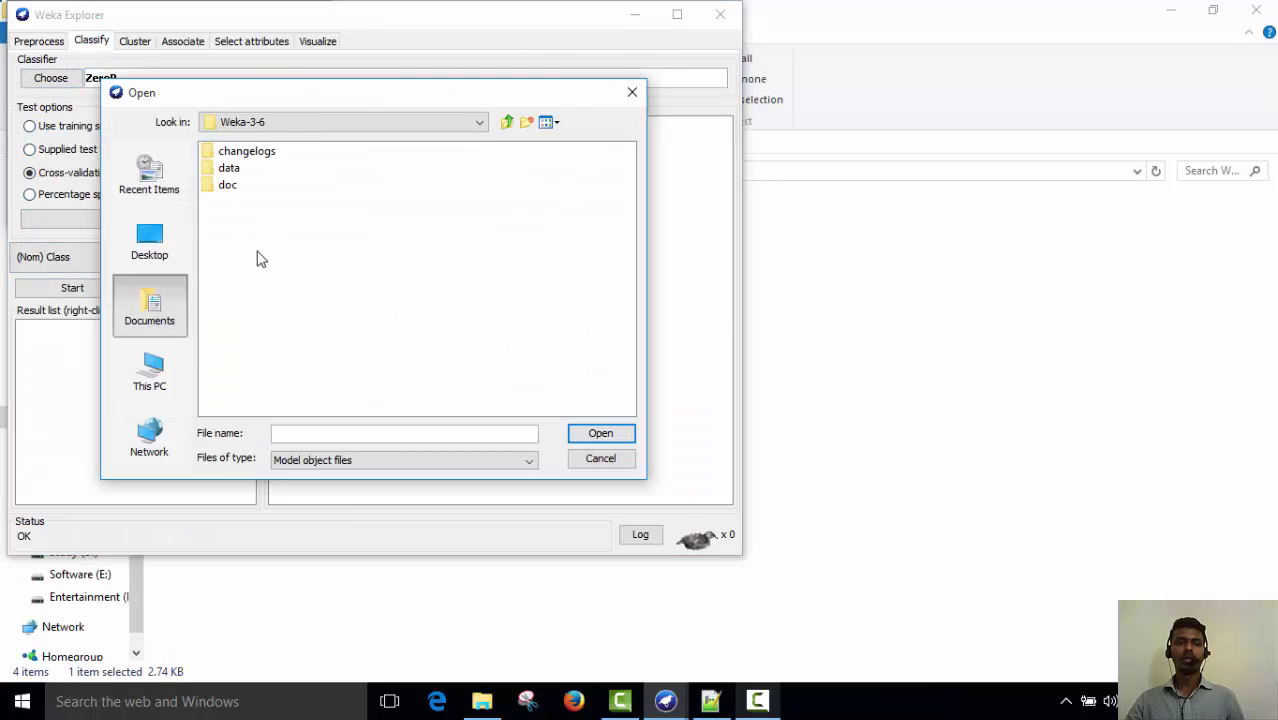
click(240, 303)
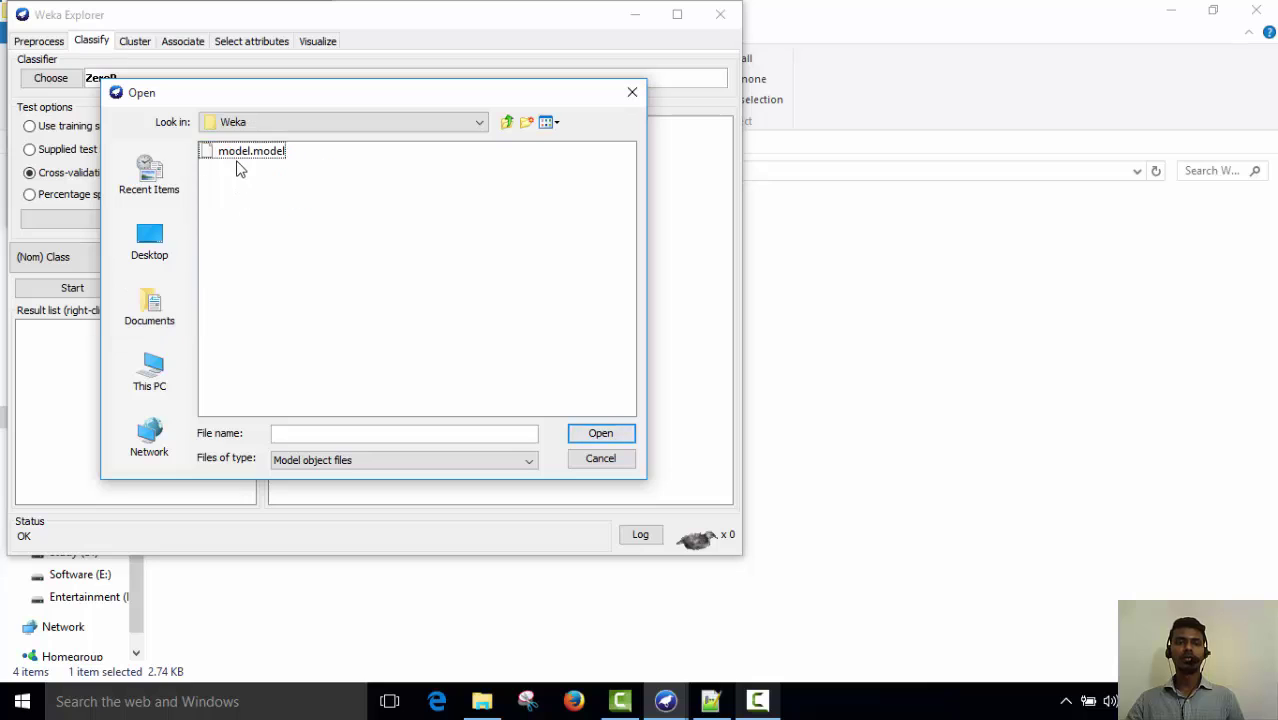
double_click(240, 165)
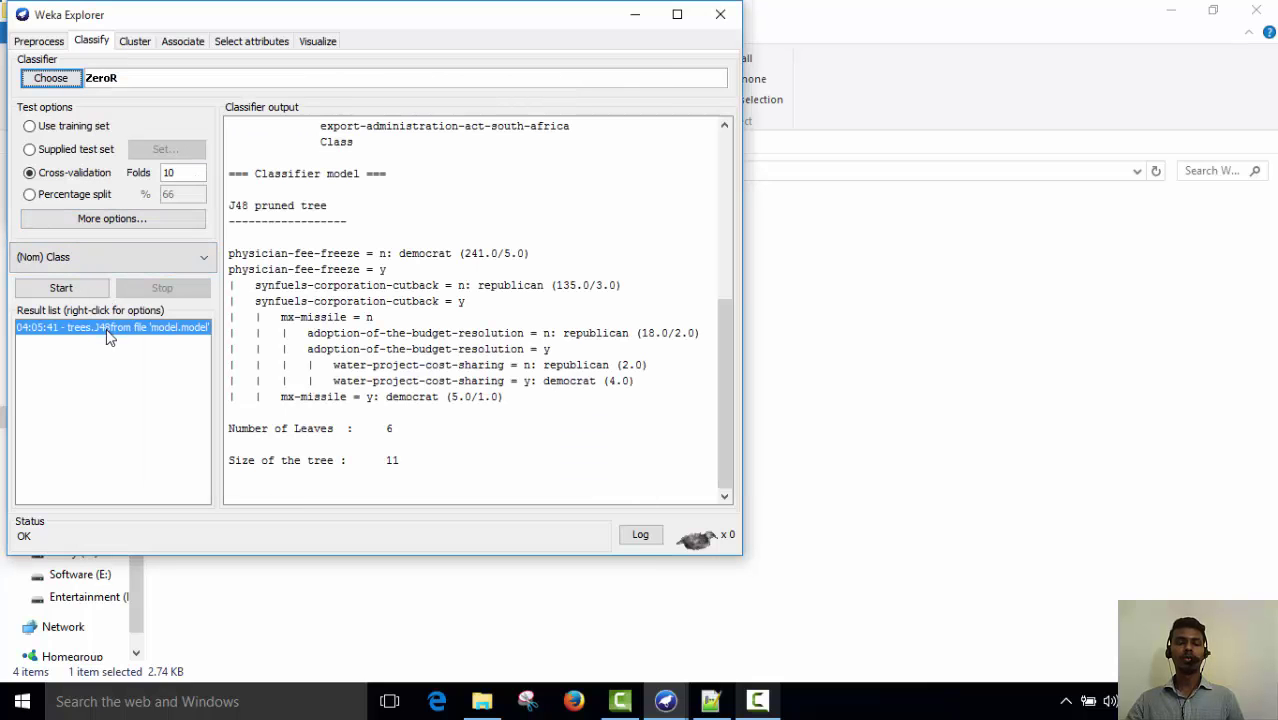
- Set vote-test.arff as the supplied test set
click(72, 149)
click(170, 158)
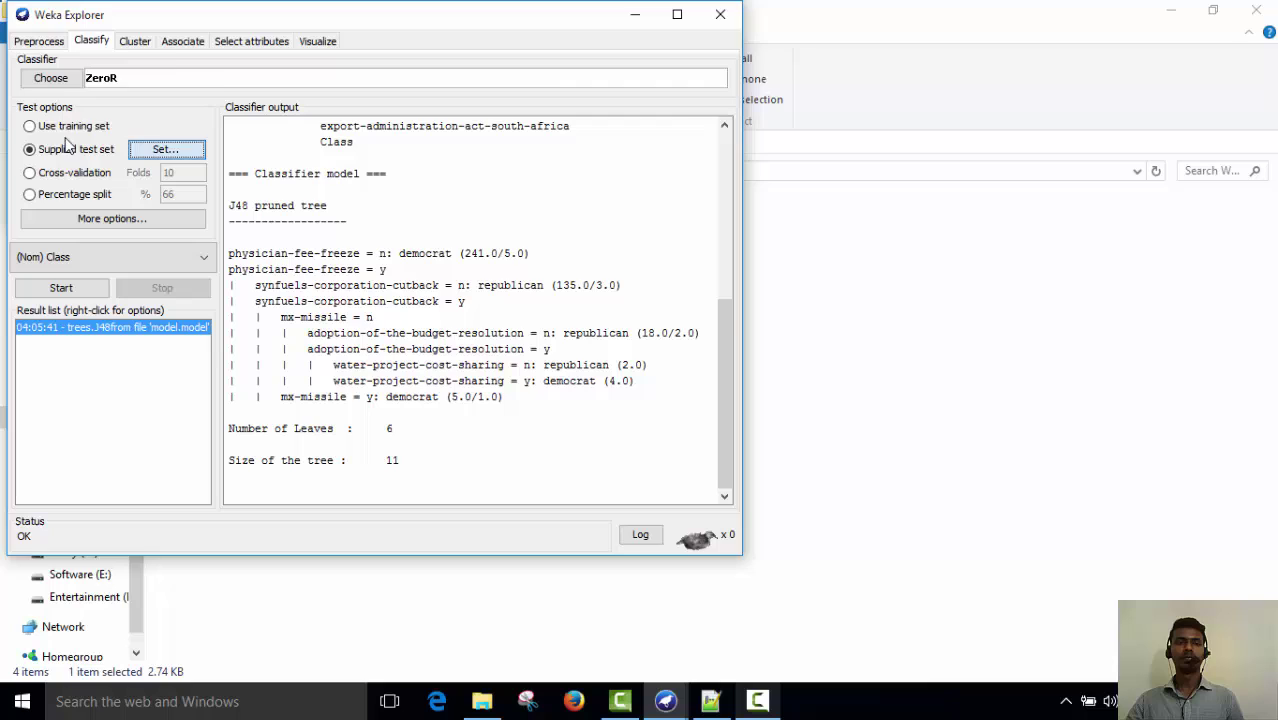
click(59, 84)
click(140, 92)
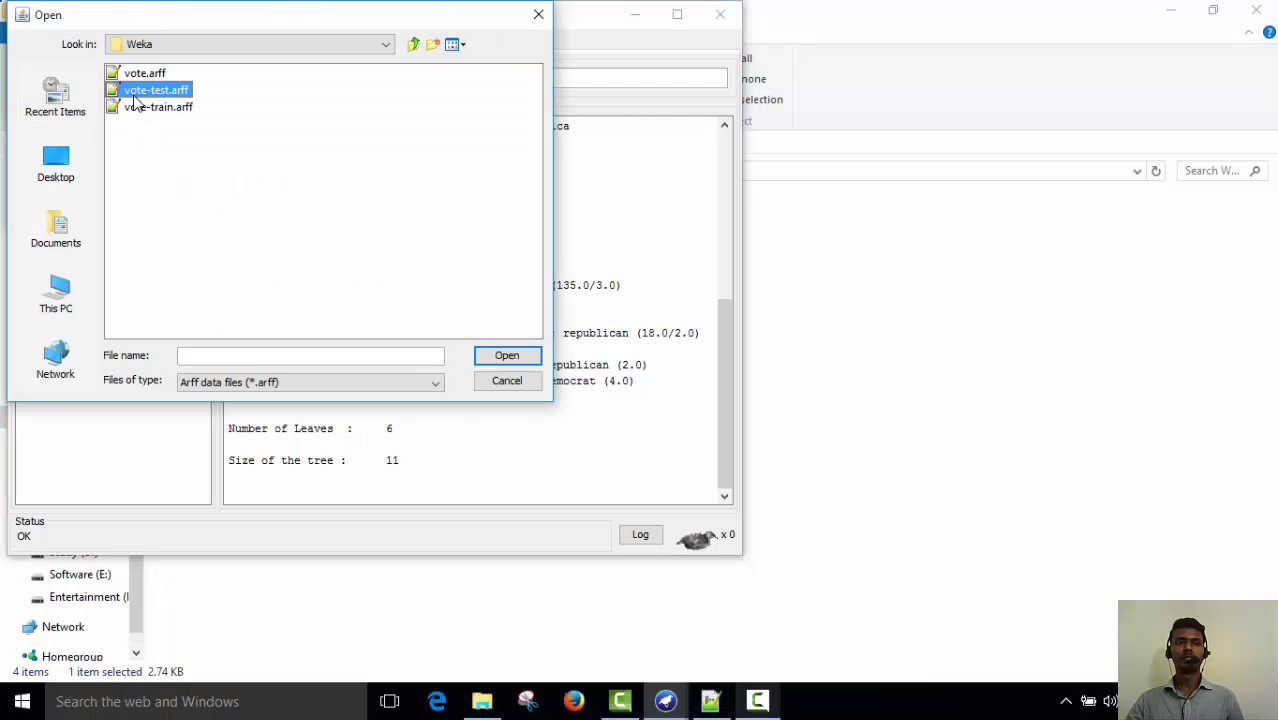
click(507, 358)
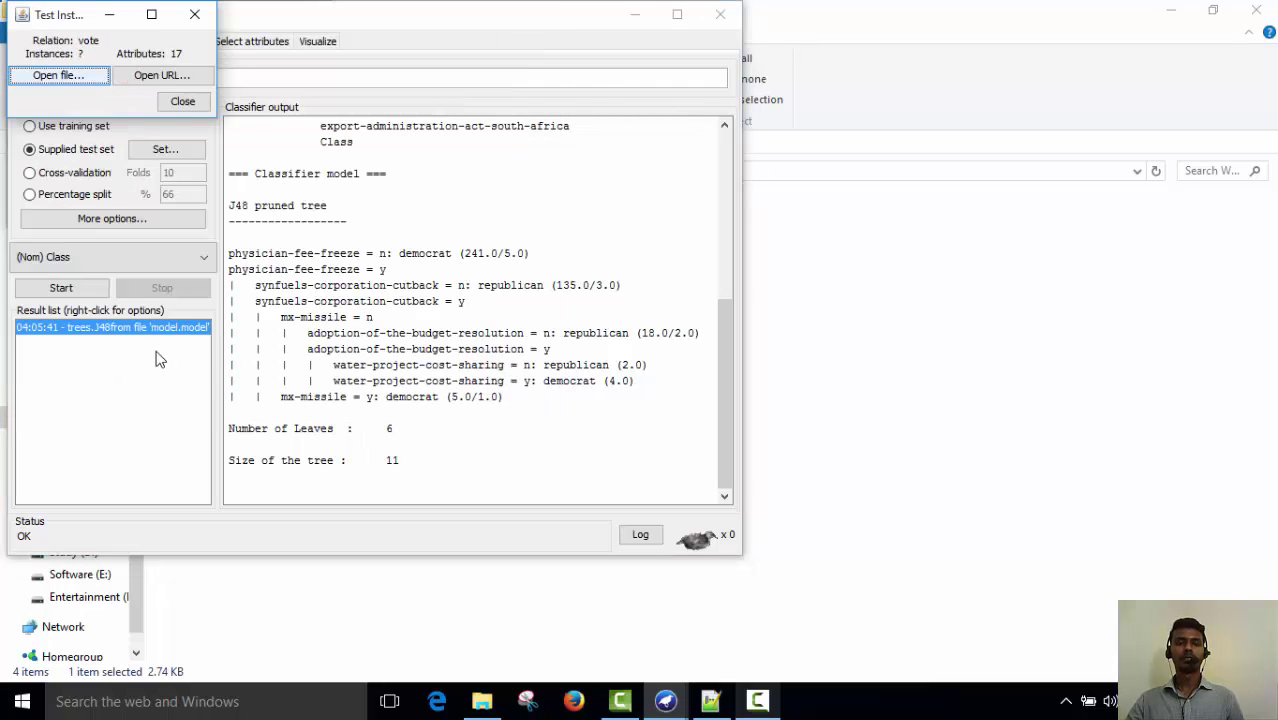
- Turn on Output predictions in the evaluation's More options
click(118, 220)
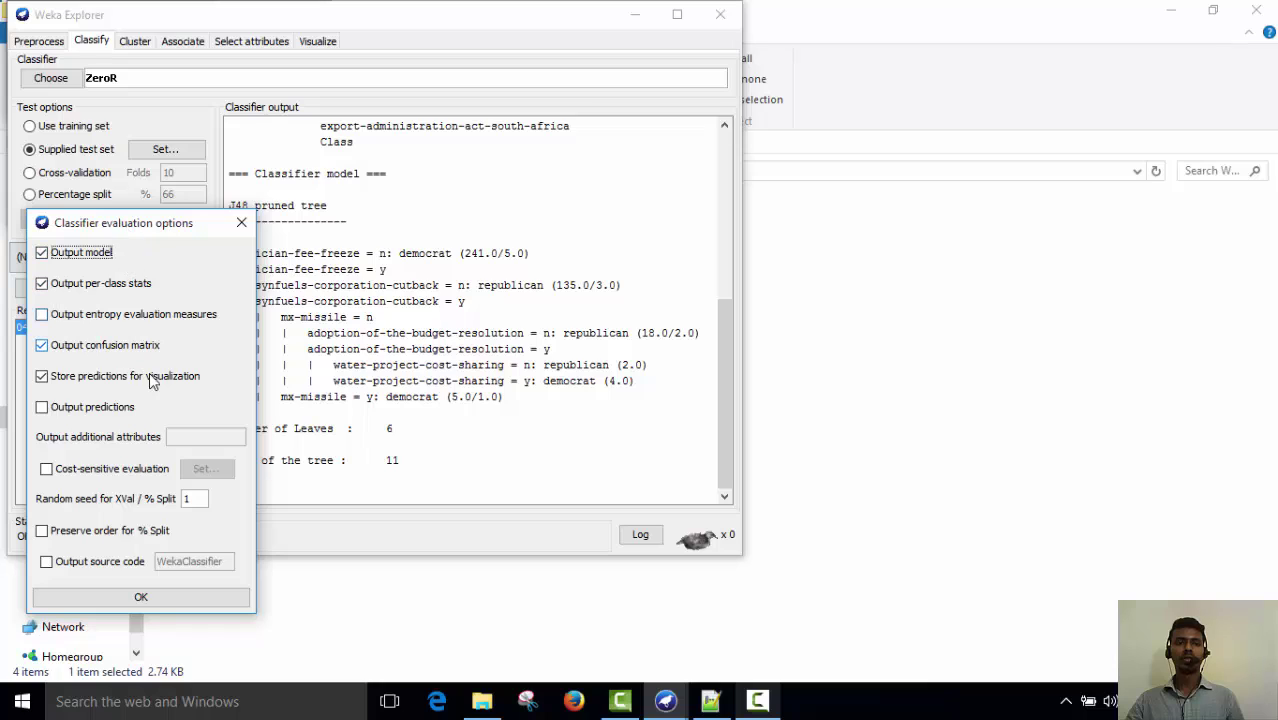
click(55, 409)
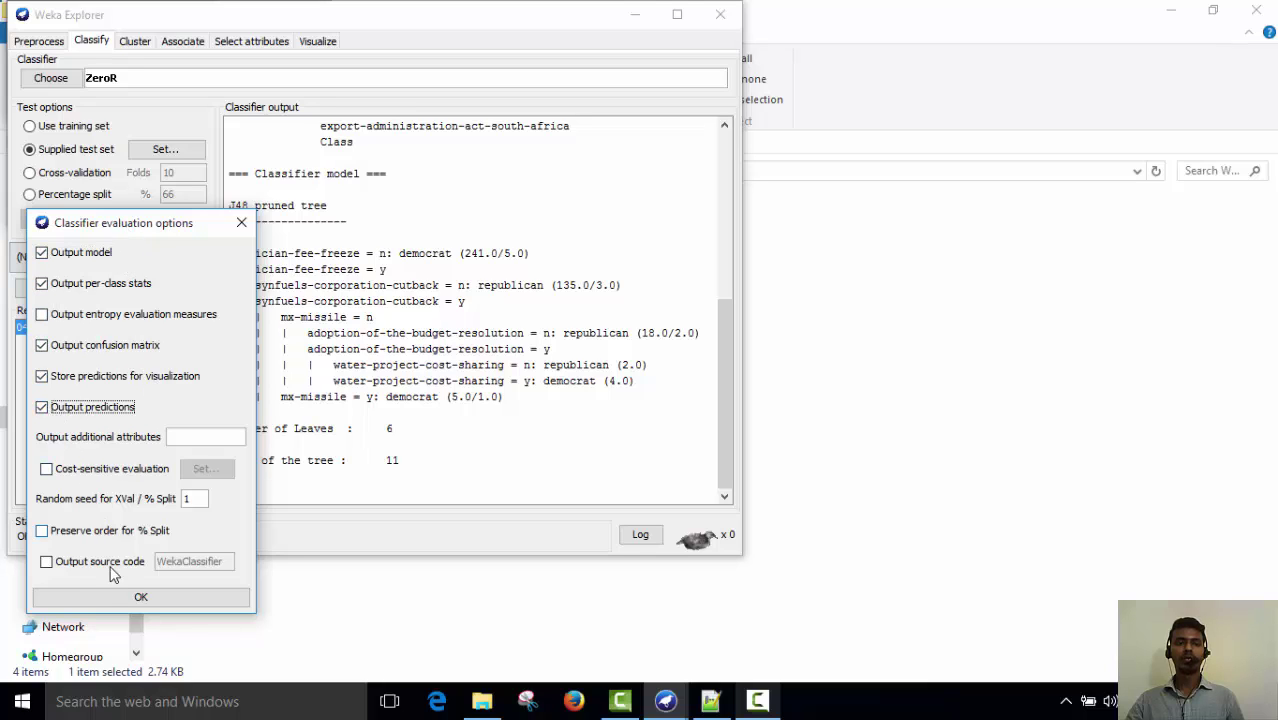
click(113, 597)
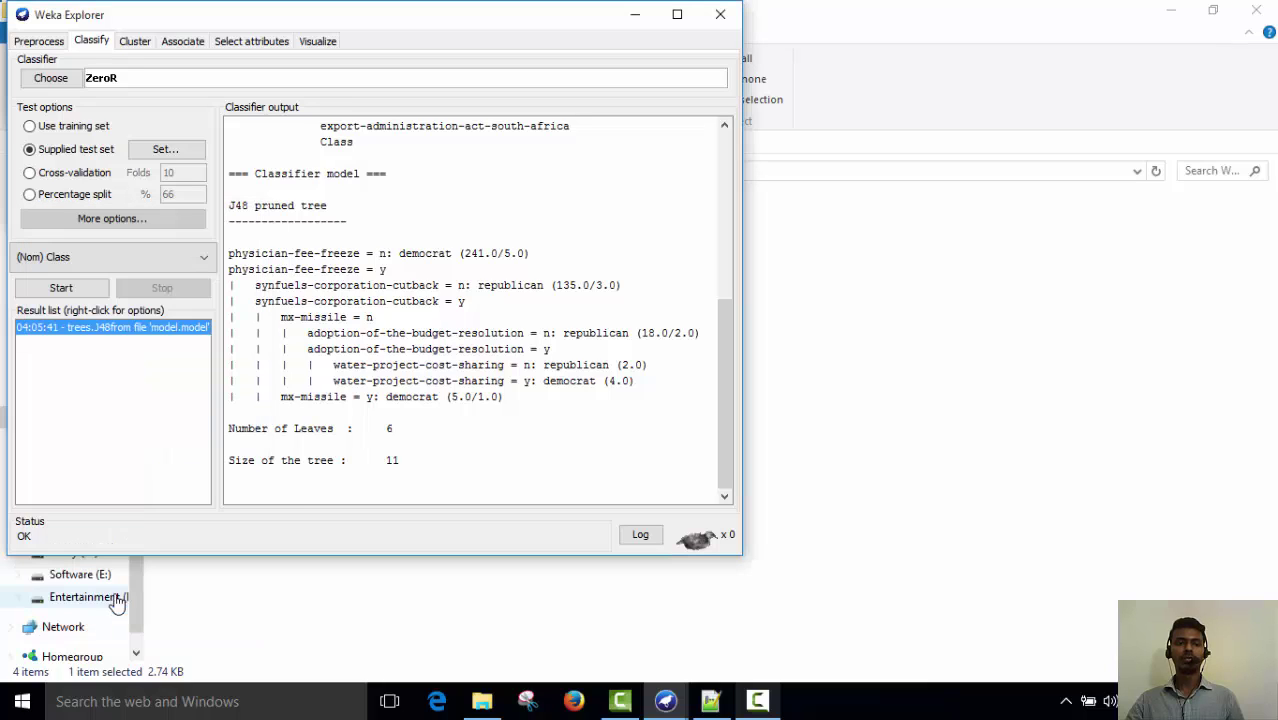
- Re-evaluate the saved J48 model on vote-test.arff and review the 30 democrat/republican predictions
right_click(93, 333)
click(170, 473)
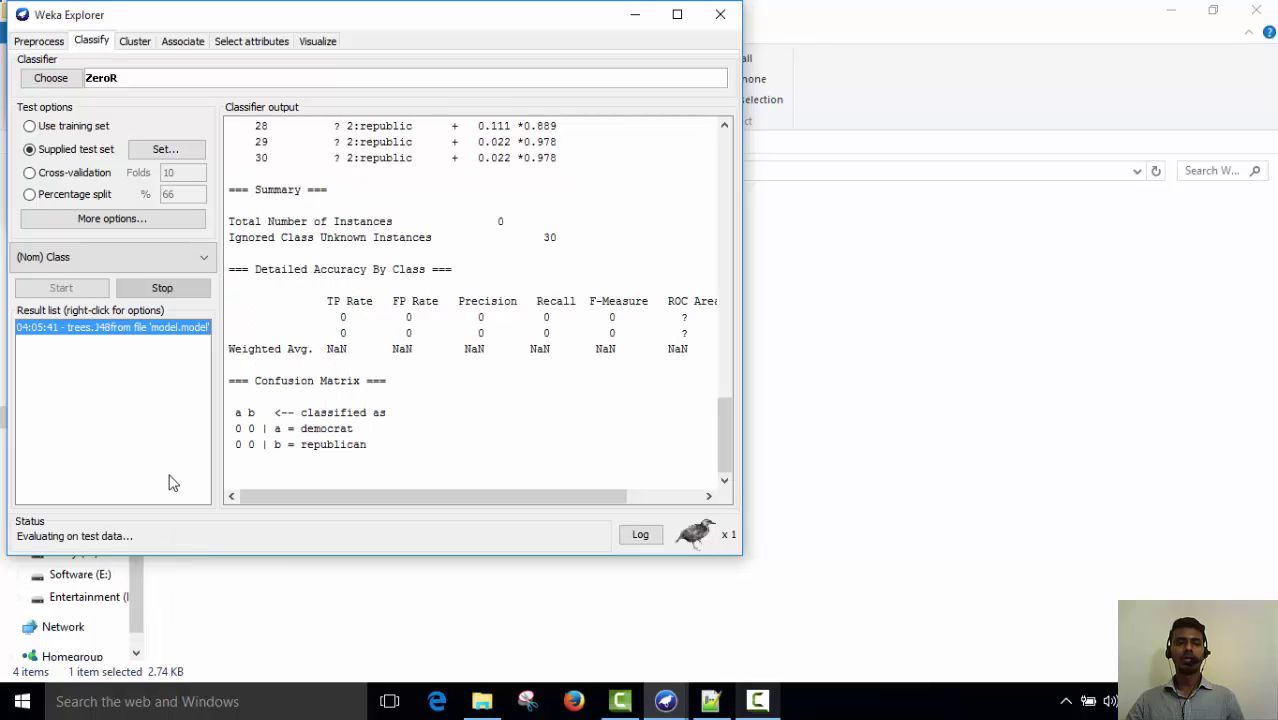
click(677, 14)
scroll(540, 365, up, 8)
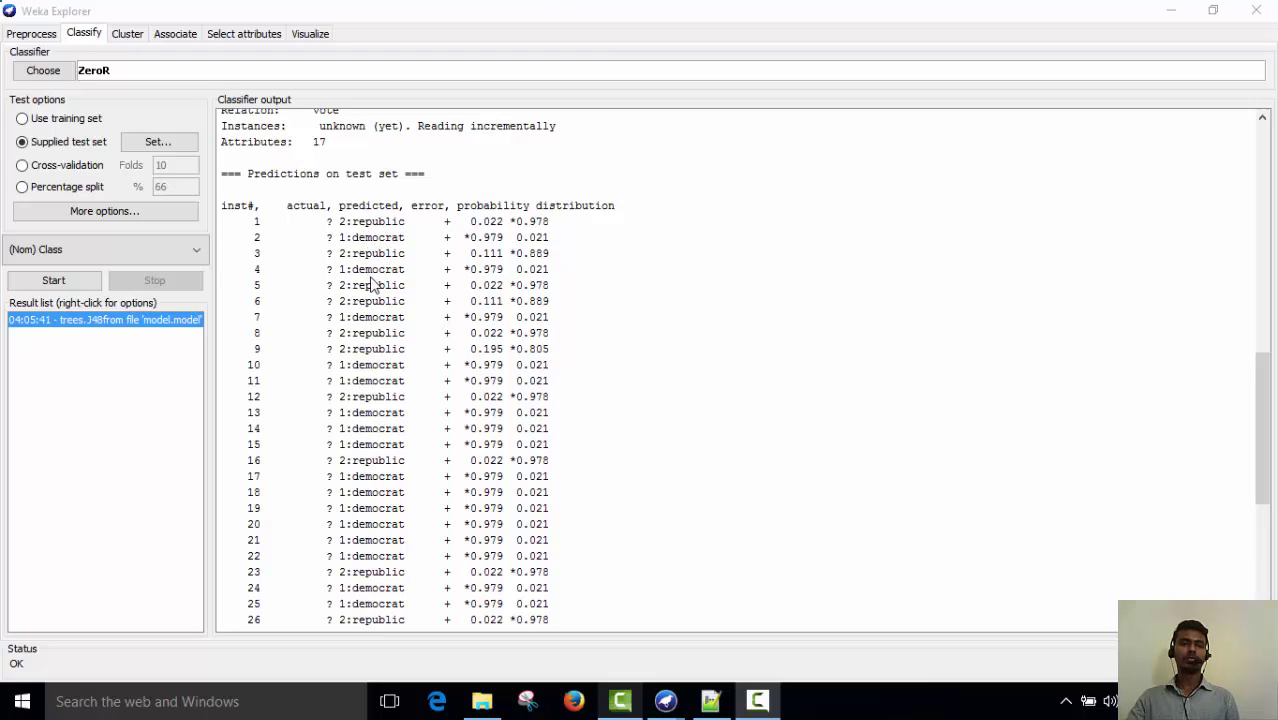
scroll(370, 285, down, 7)
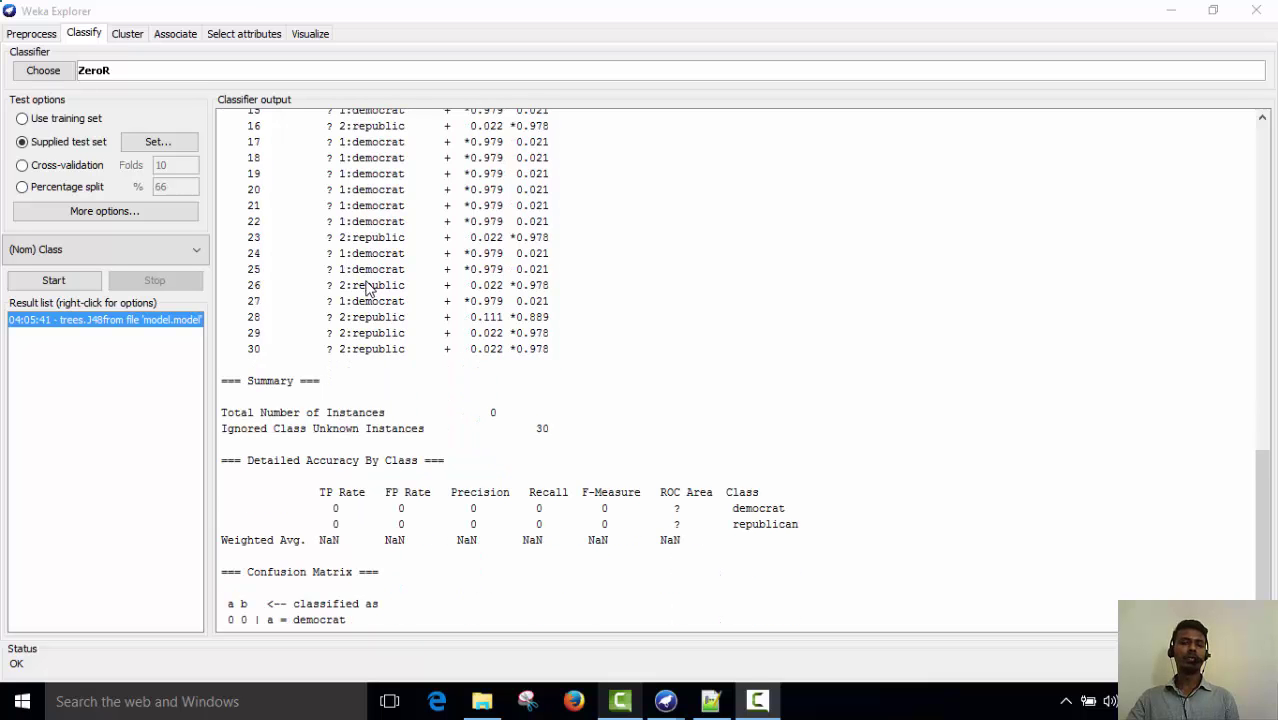
scroll(370, 285, up, 7)
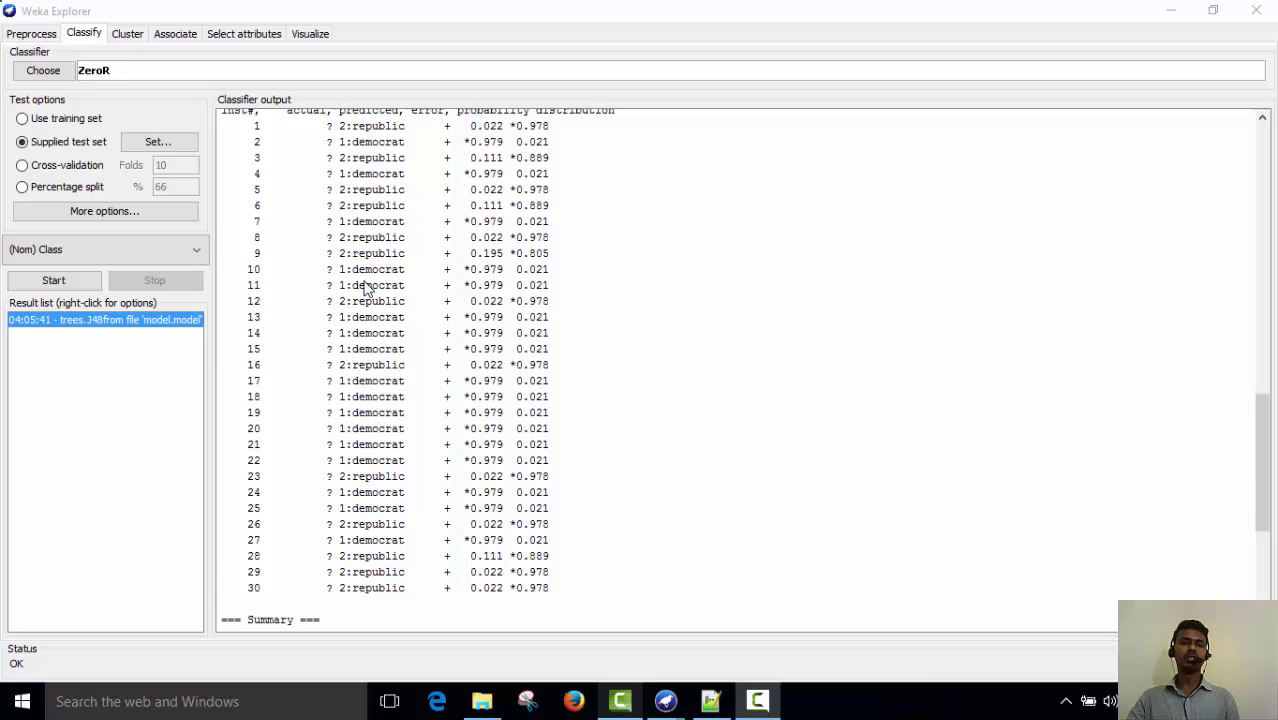
scroll(365, 289, down, 7)
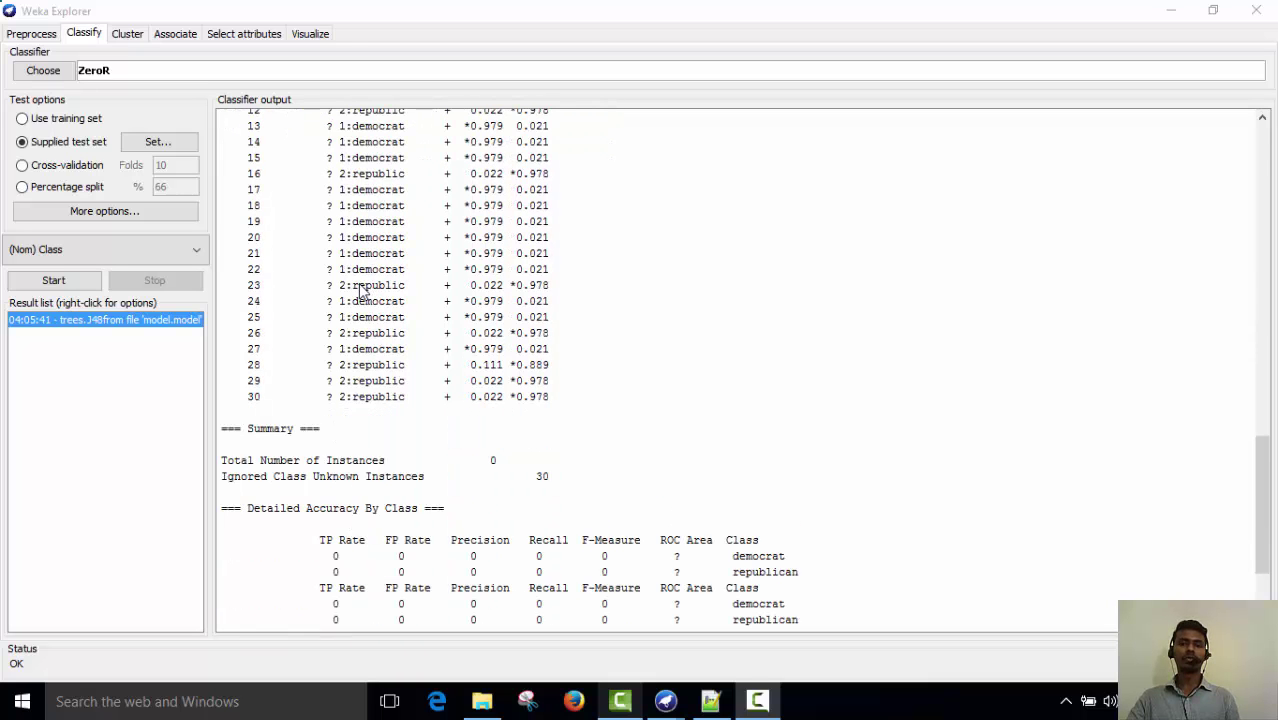